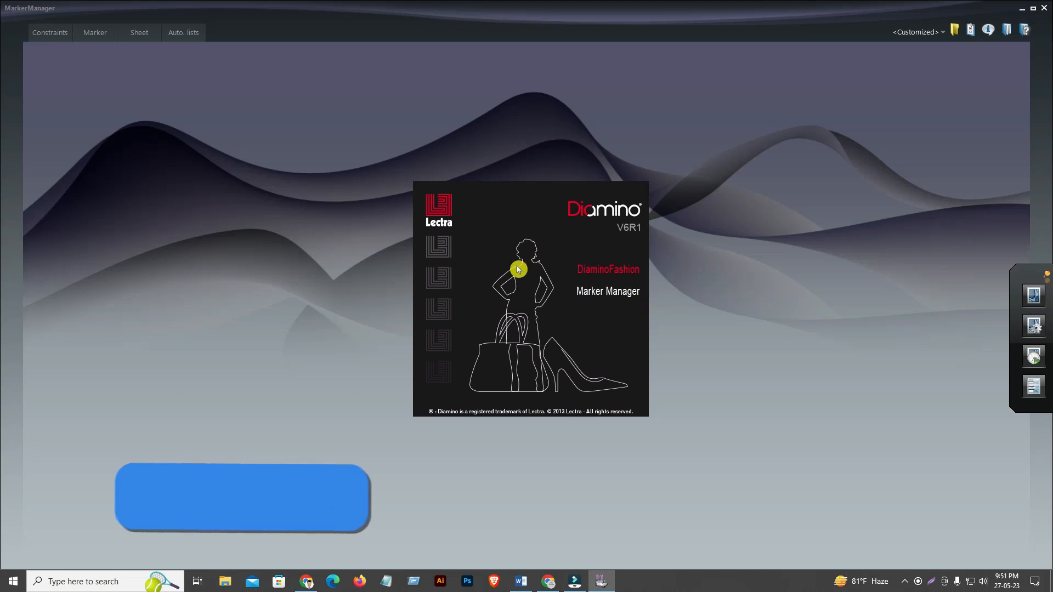
Set the shared access path for all data to the folder D:\Curse\PATTERN\NH-342834 and apply it.
left_click(57, 38)
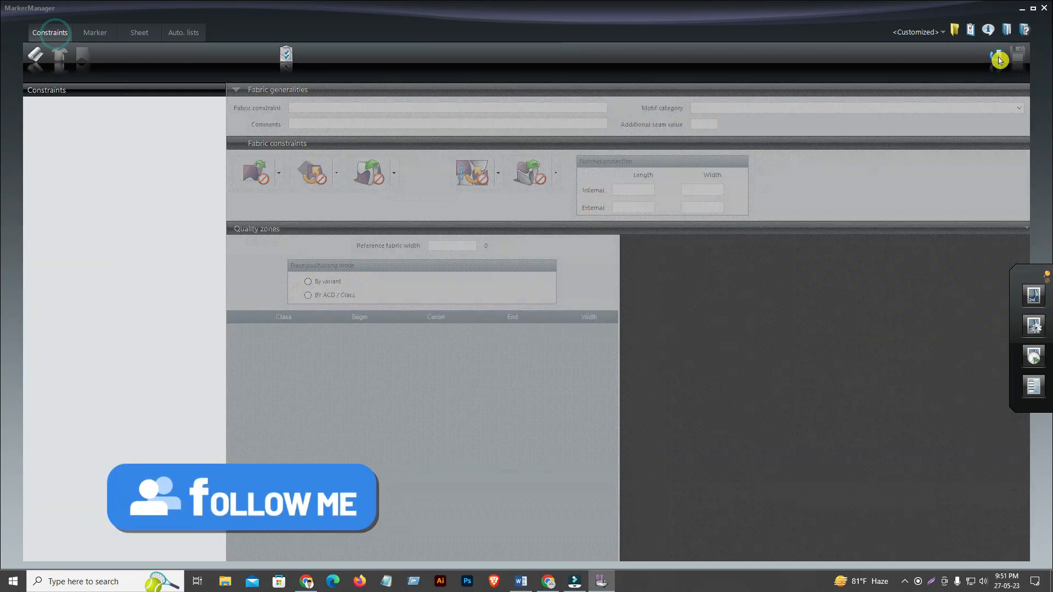
left_click(955, 30)
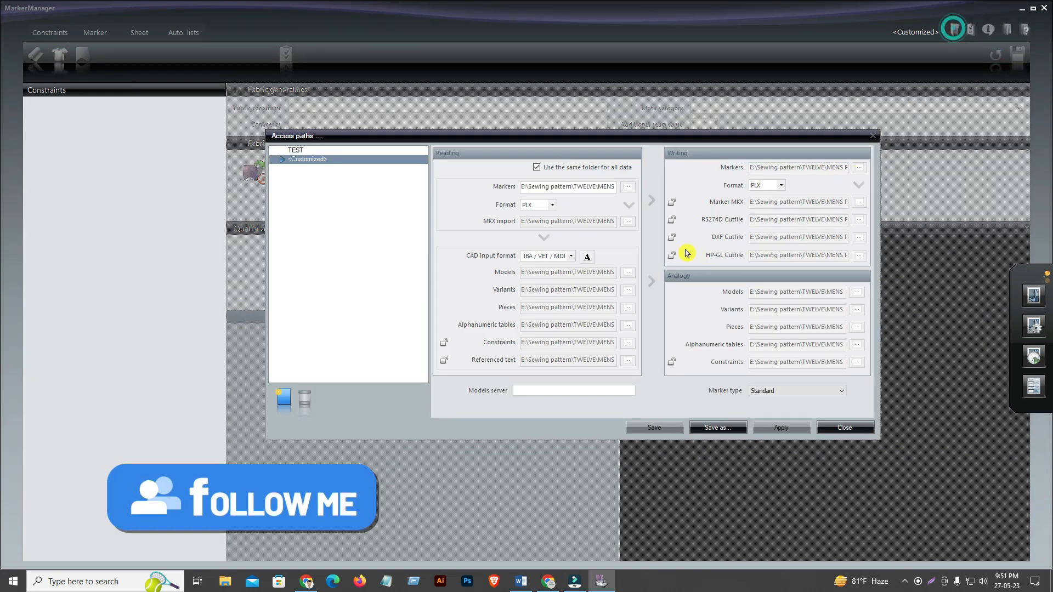
left_click(625, 192)
scroll(582, 312, "down", 4)
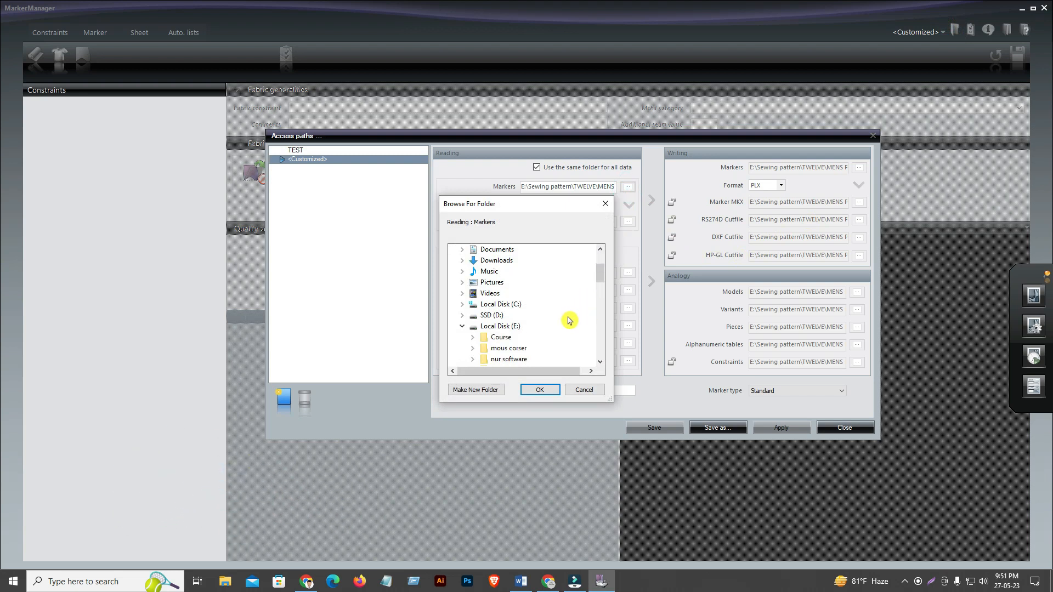
scroll(569, 321, "down", 3)
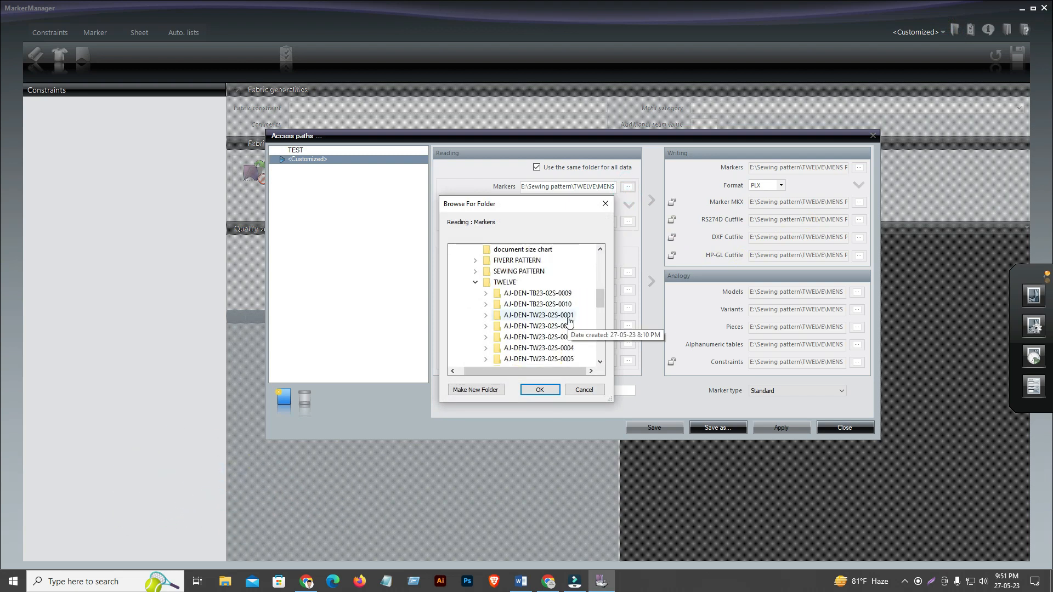
scroll(565, 318, "up", 4)
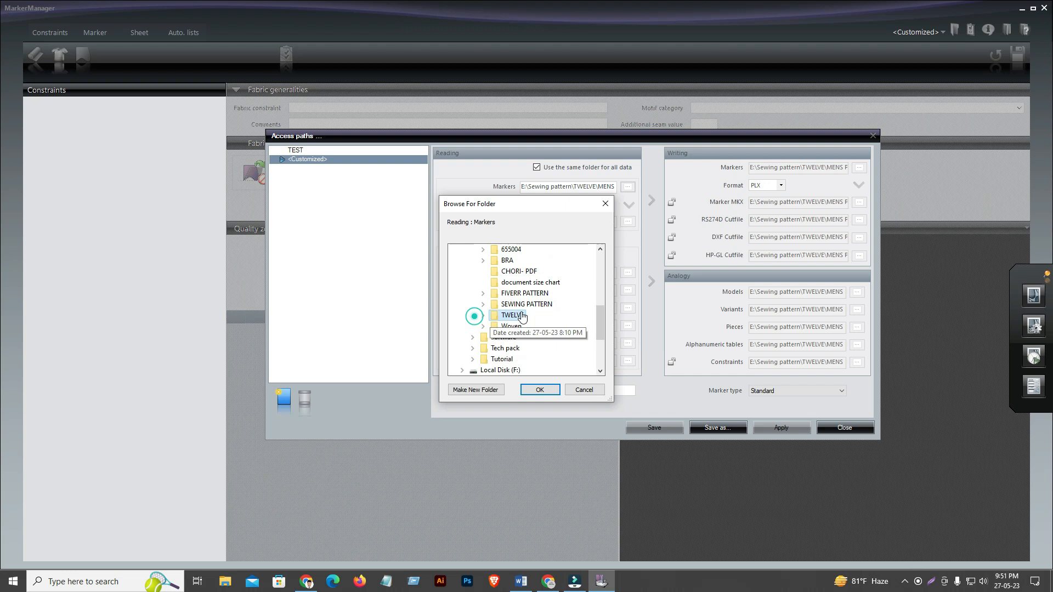
double_click(491, 282)
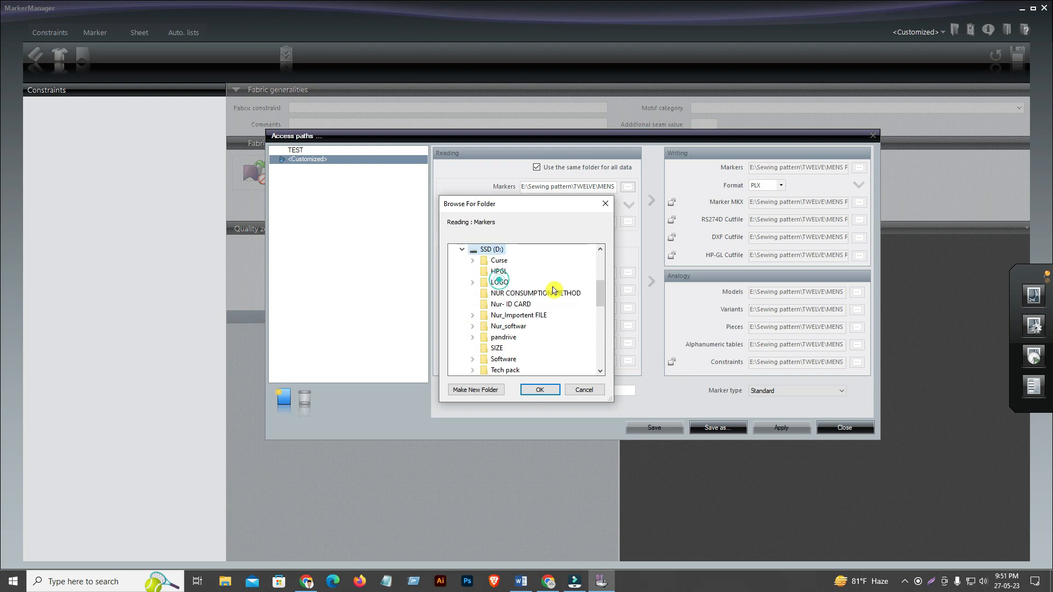
left_click(503, 261)
scroll(550, 310, "down", 2)
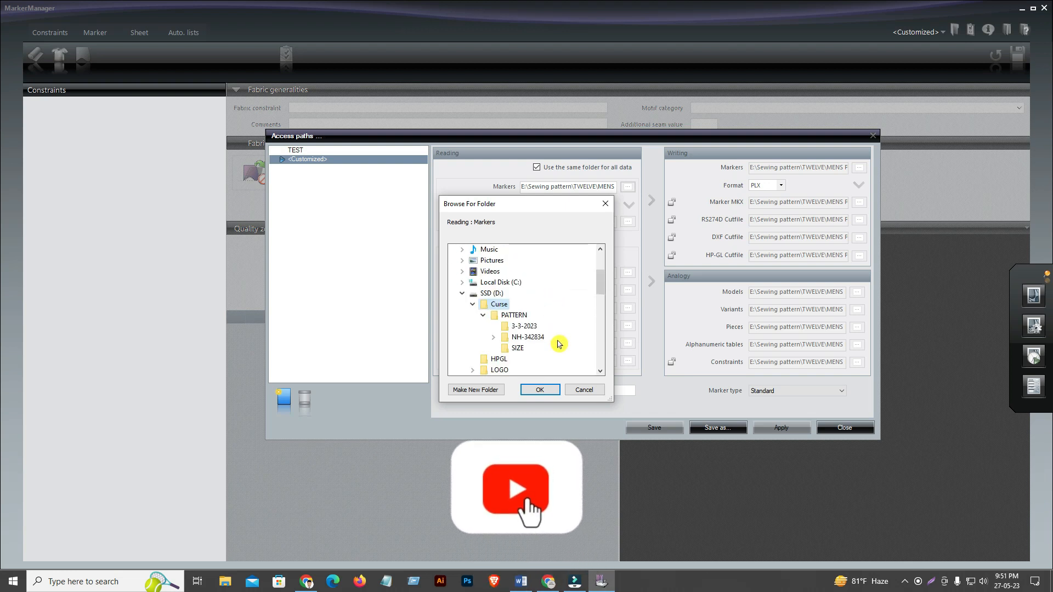
left_click(538, 338)
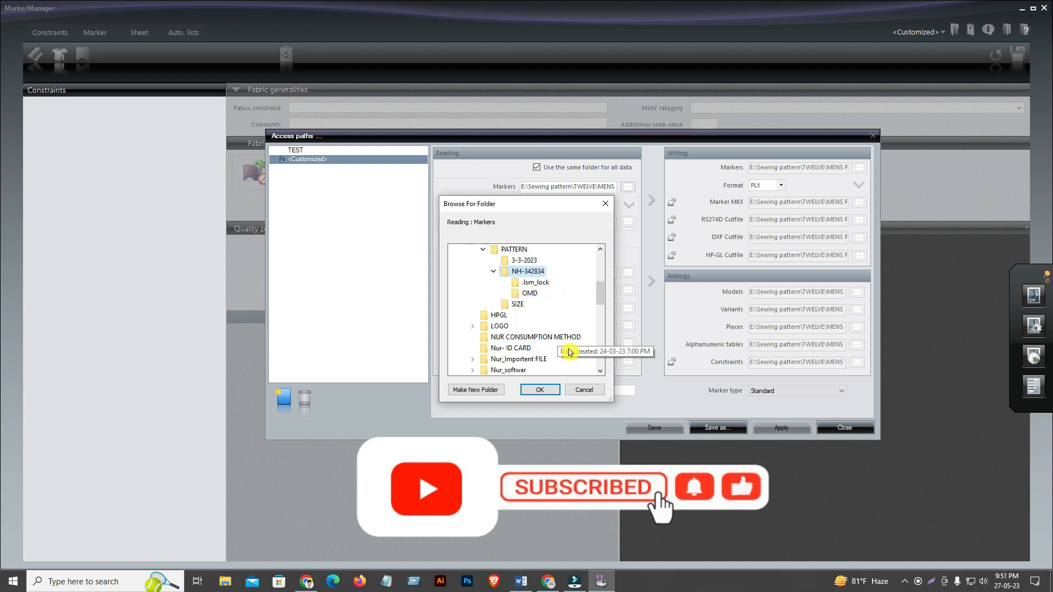
left_click(549, 391)
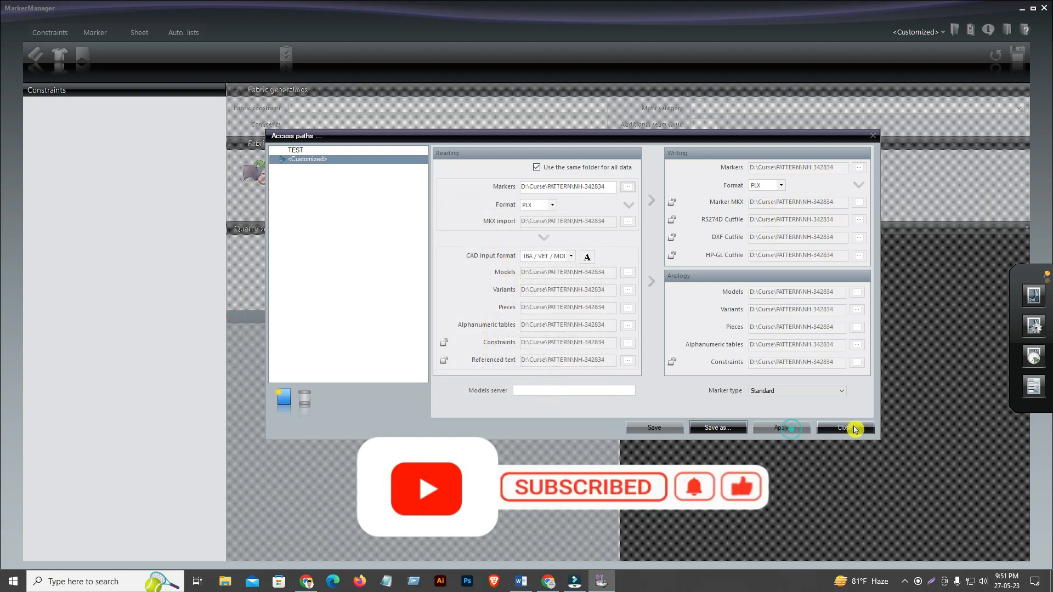
left_click(847, 428)
Open the existing marker NH283428 SHELL56R12.PLX for editing.
left_click(95, 32)
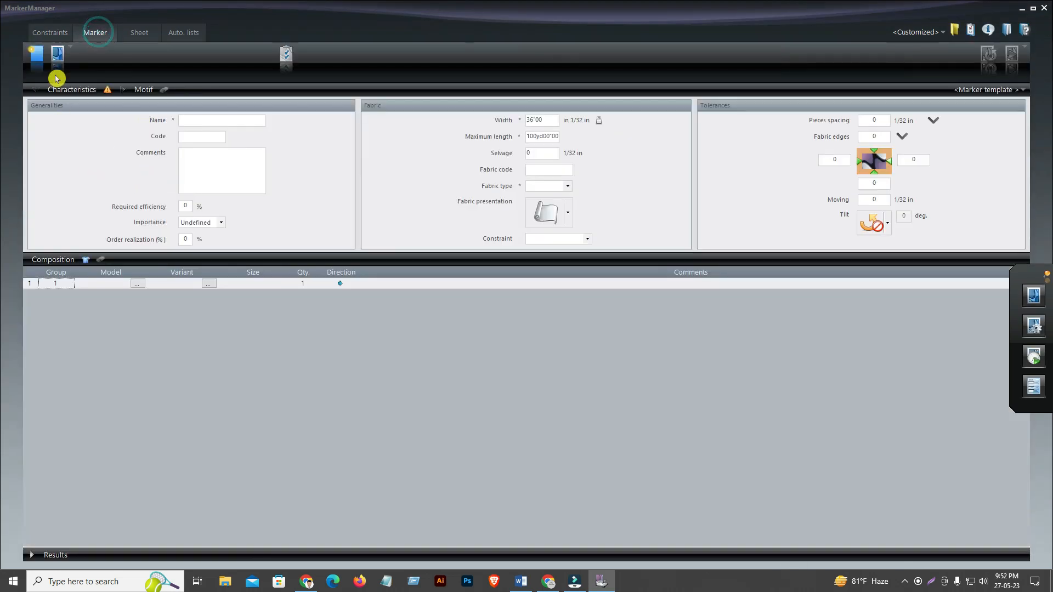
left_click(62, 55)
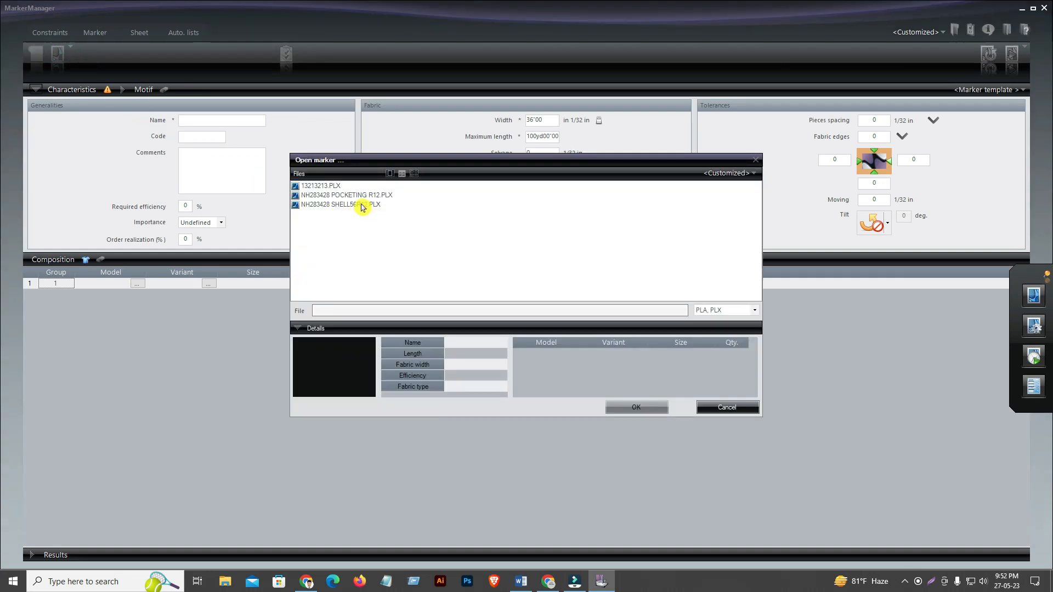
left_click(360, 205)
left_click(649, 408)
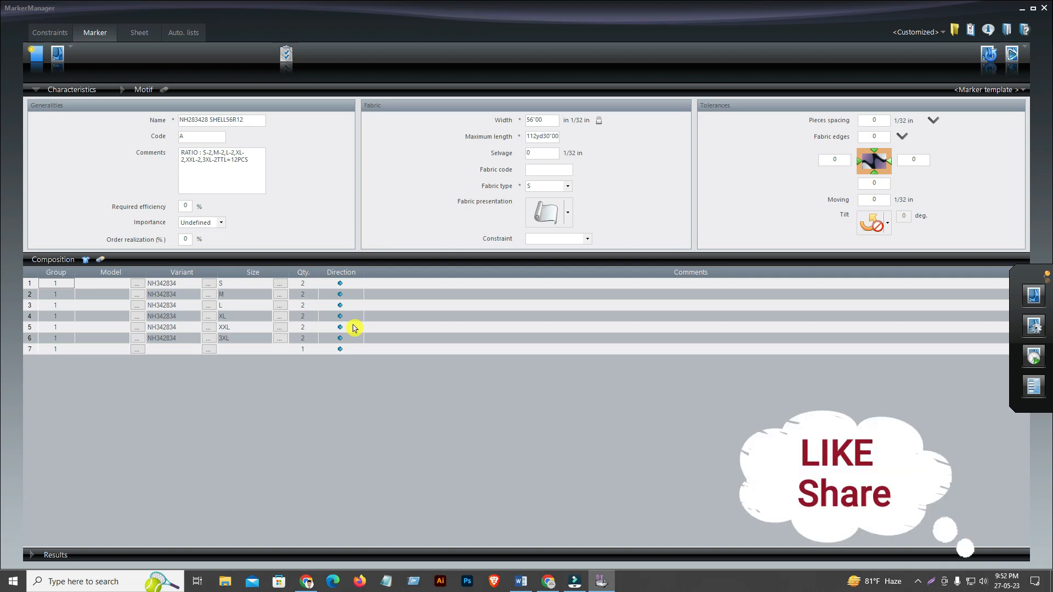
Reverse the direction of sizes M, XL and 3XL in the composition and generate the marker again.
left_click(347, 296)
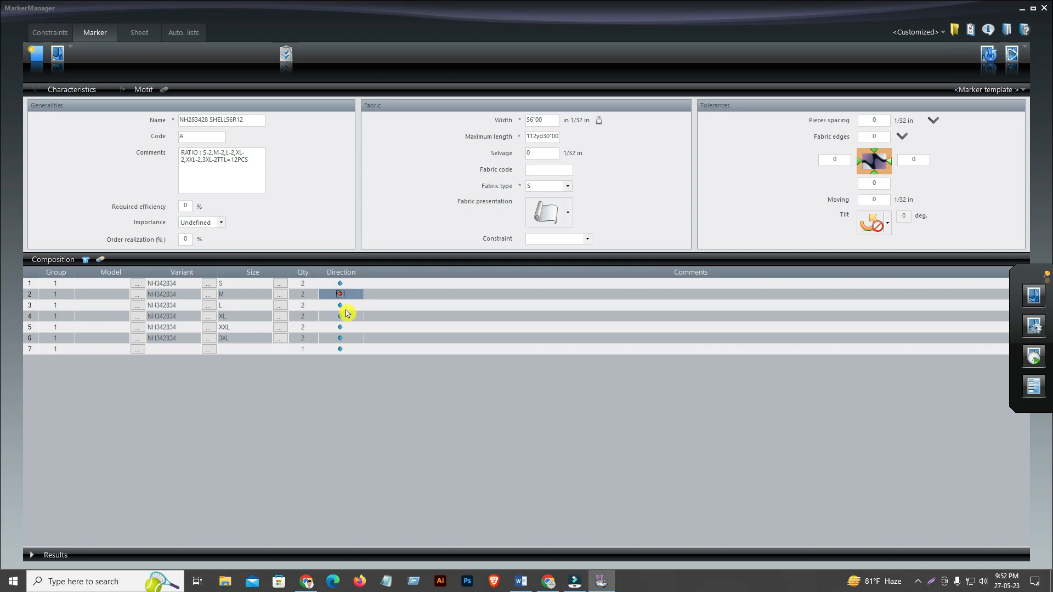
left_click(344, 317)
left_click(346, 340)
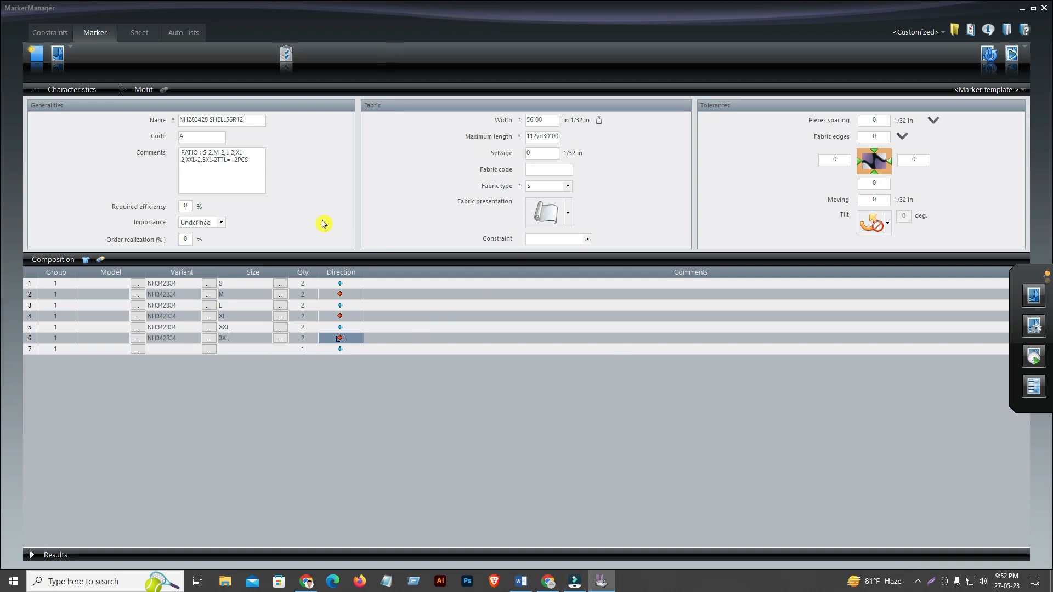
left_click(1013, 57)
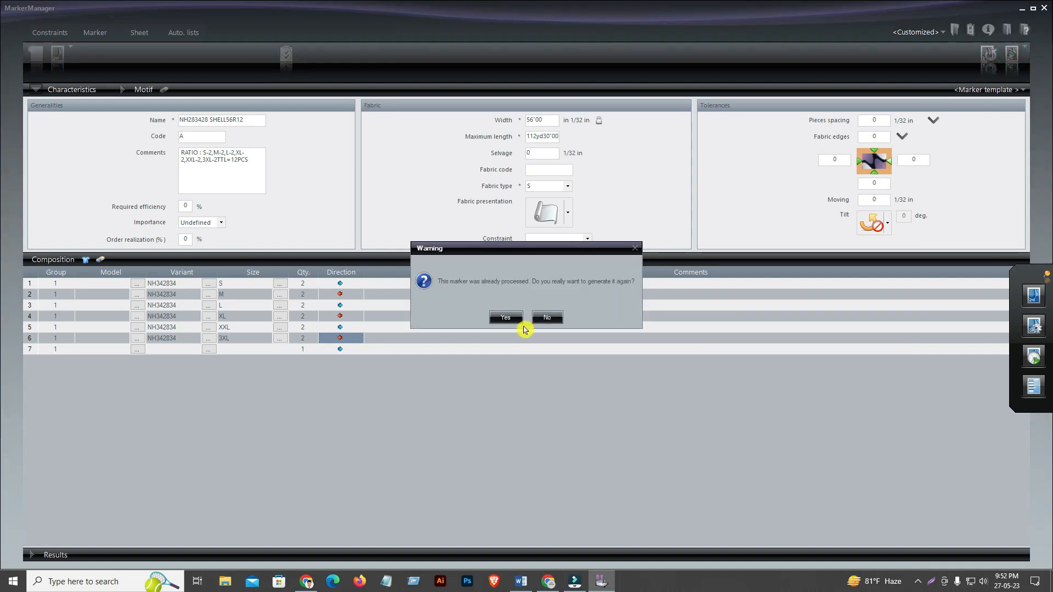
left_click(515, 318)
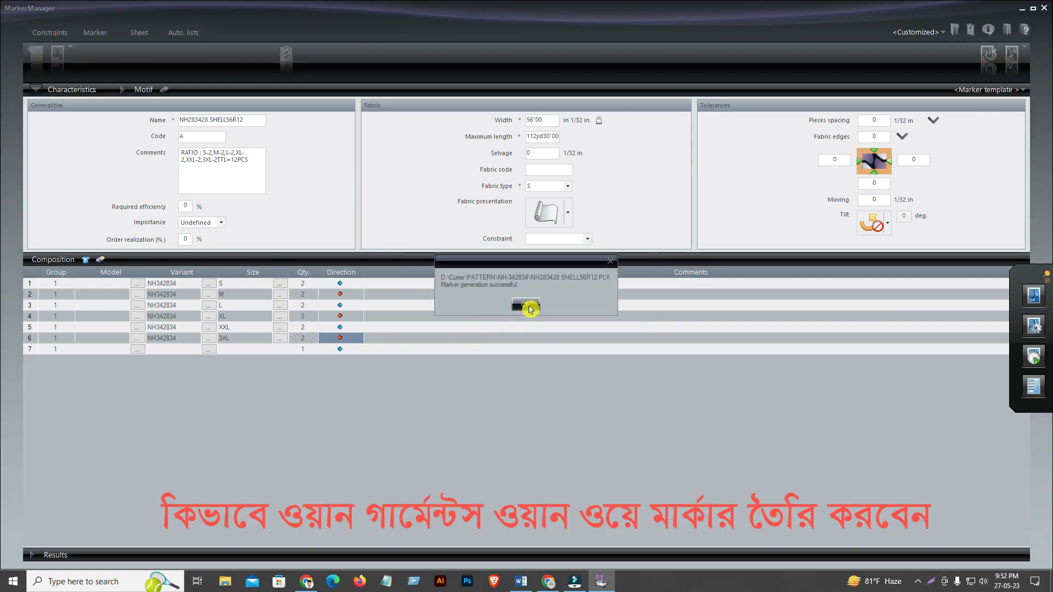
Close Marker Manager, launch MarkerMaking and confirm its access paths to D:\Curse\PATTERN\NH-342834\.
left_click(1045, 9)
double_click(64, 130)
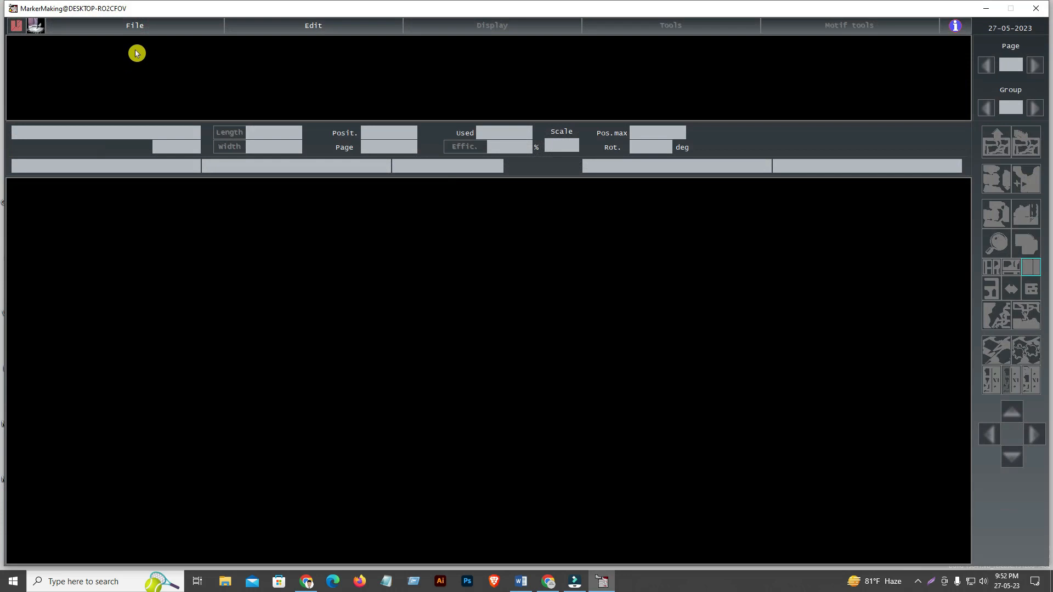
left_click(139, 26)
left_click(83, 148)
left_click(296, 43)
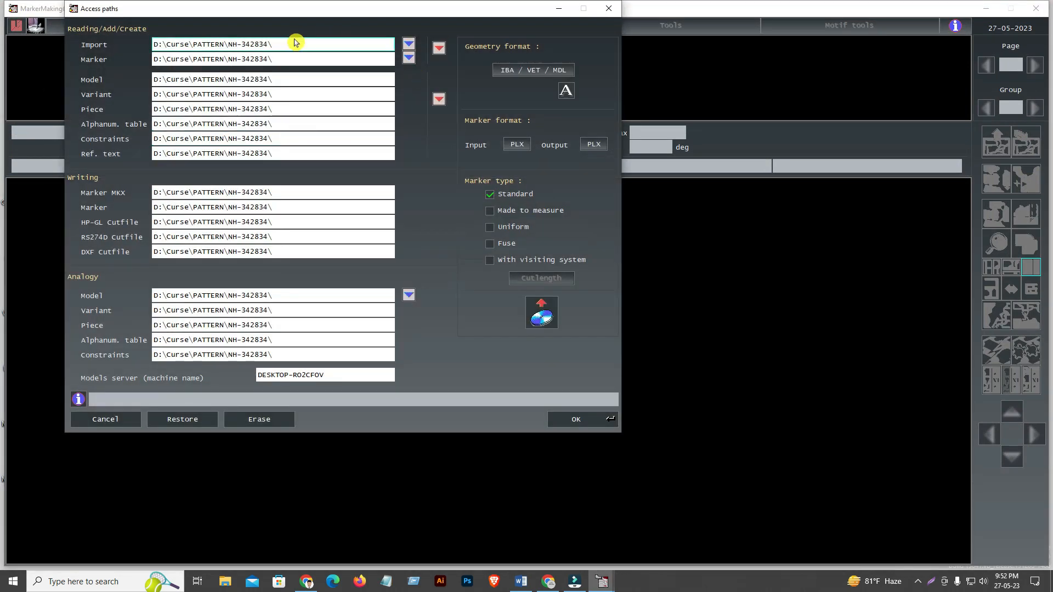
left_click(583, 419)
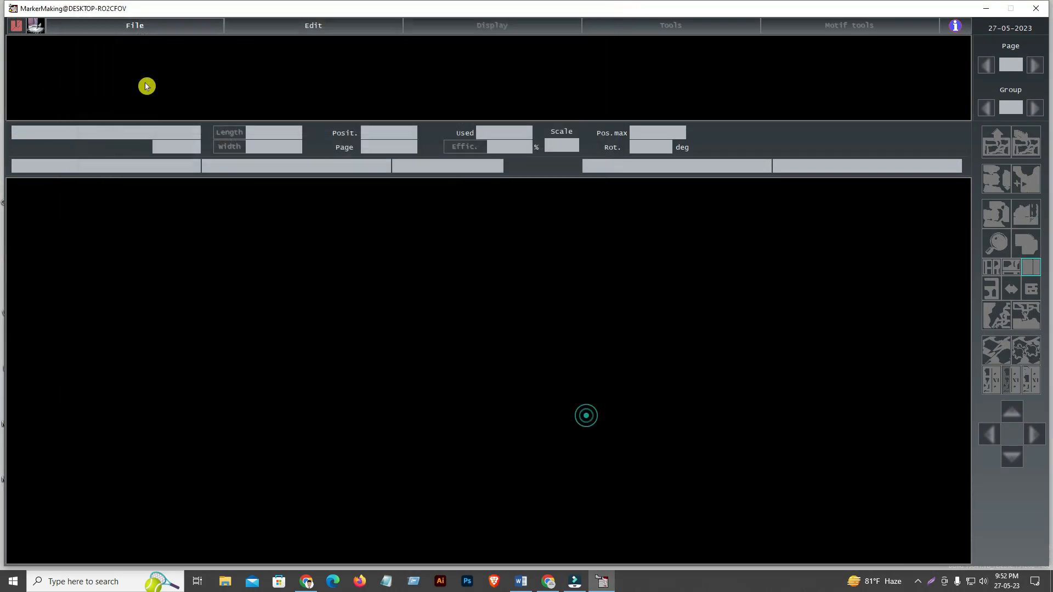
Open the marker NH283428 SHELL56R12 from the NH-342834 library.
left_click(130, 29)
left_click(75, 38)
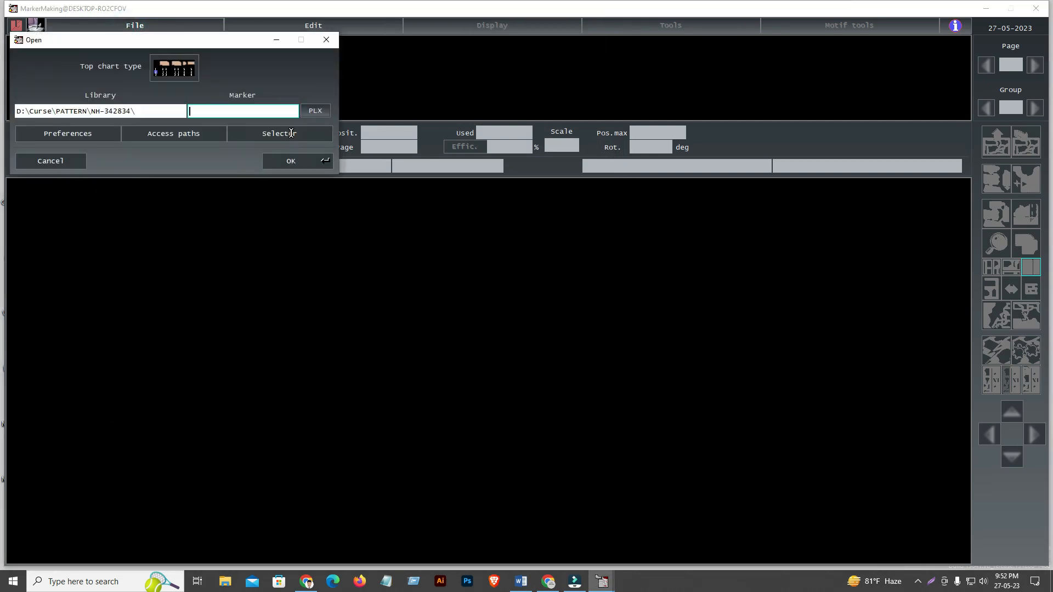
left_click(101, 143)
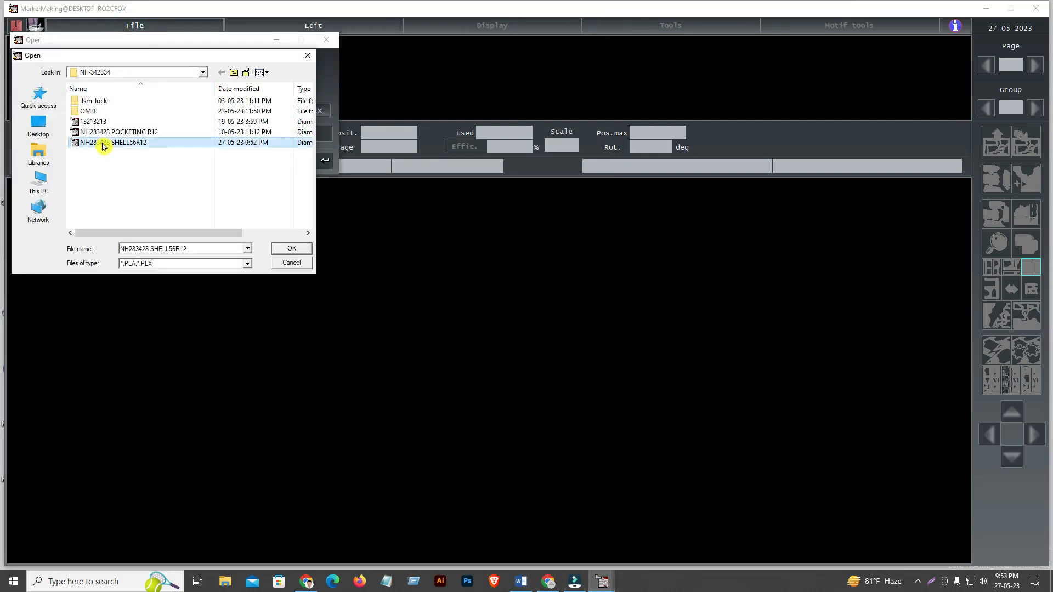
left_click(290, 248)
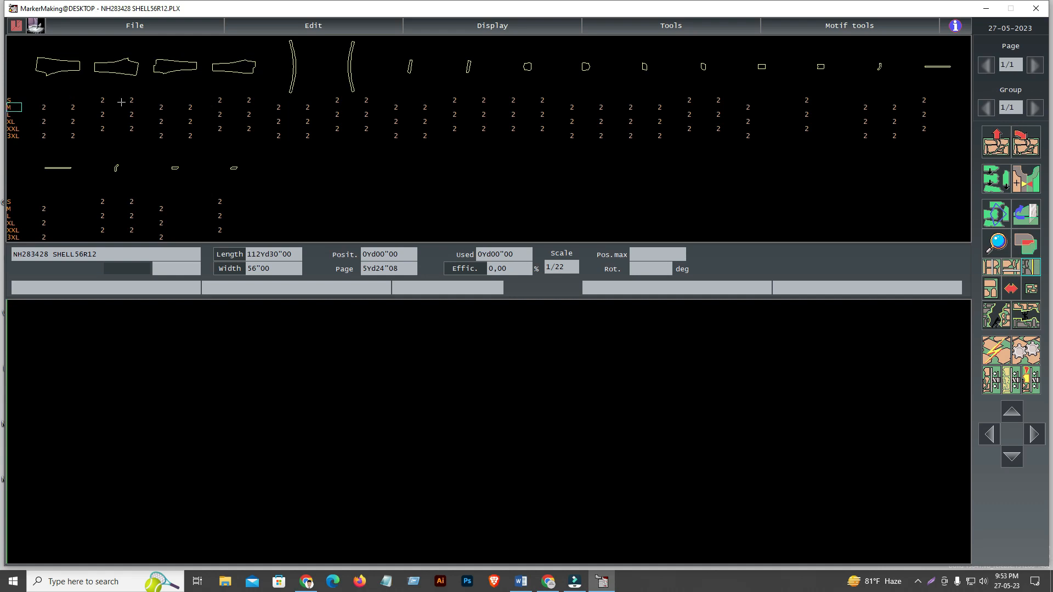
Place one size S set of the four leg panels and the two curved waistbands on the marker.
left_click(104, 99)
left_click(133, 99)
left_click(225, 100)
left_click(252, 97)
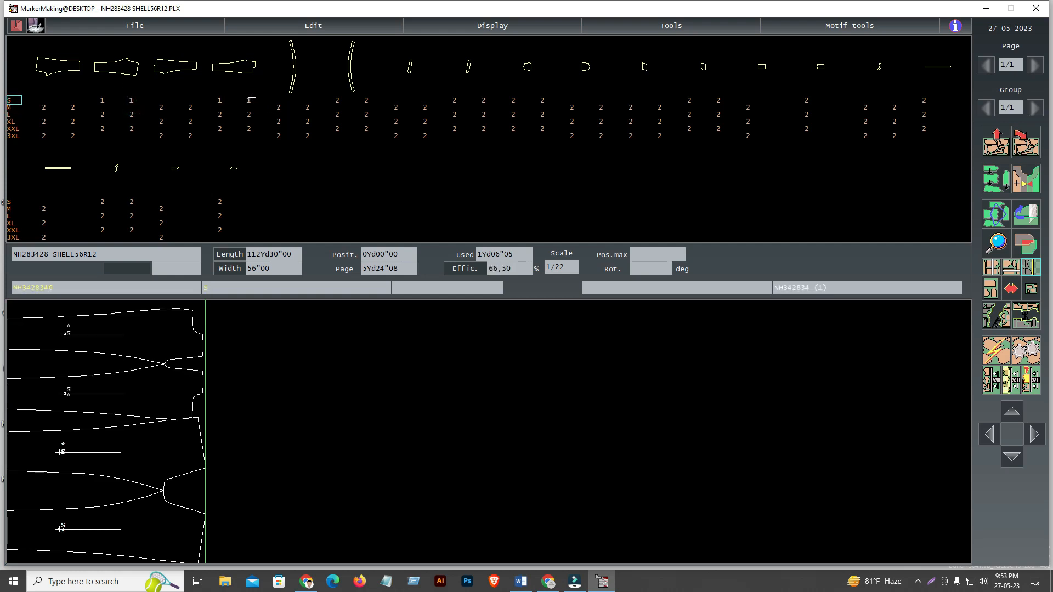
left_click(337, 100)
left_click(366, 100)
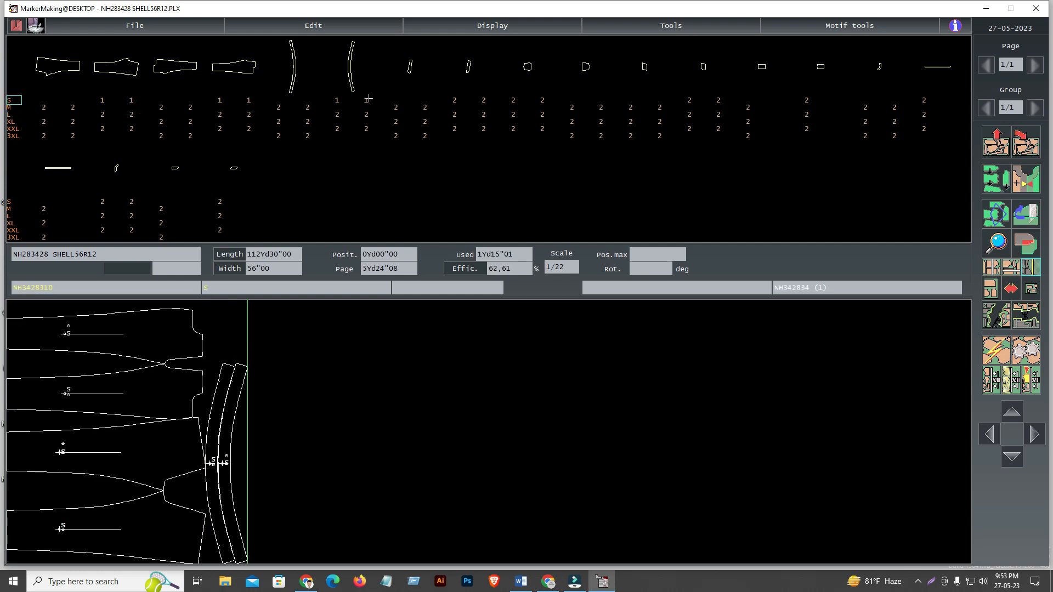
Place one of each remaining small size S piece on the marker.
left_click(453, 99)
left_click(486, 99)
left_click(519, 97)
left_click(543, 98)
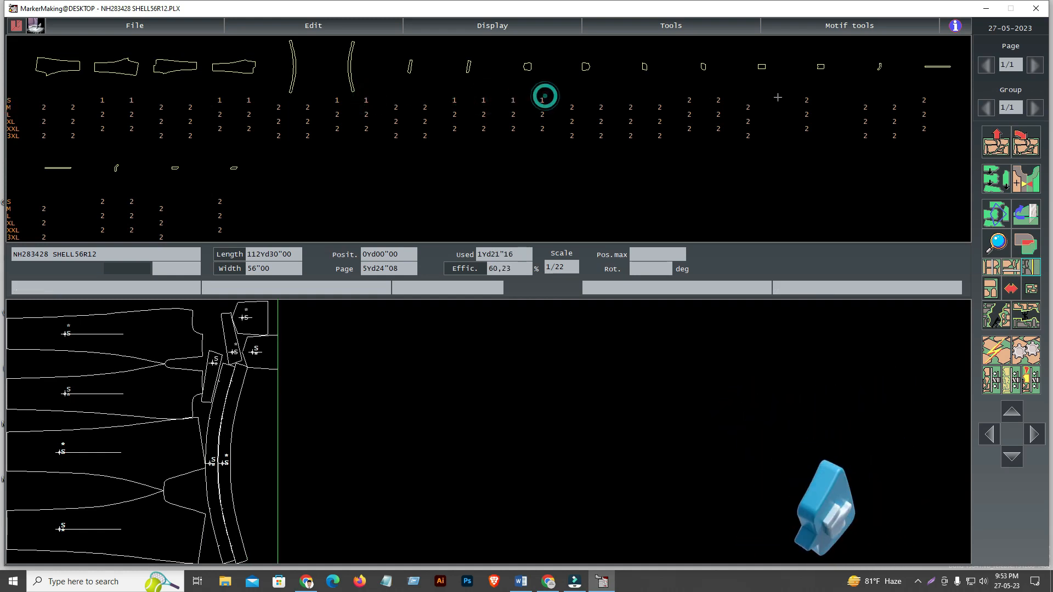
left_click(807, 99)
left_click(692, 98)
left_click(718, 97)
left_click(921, 99)
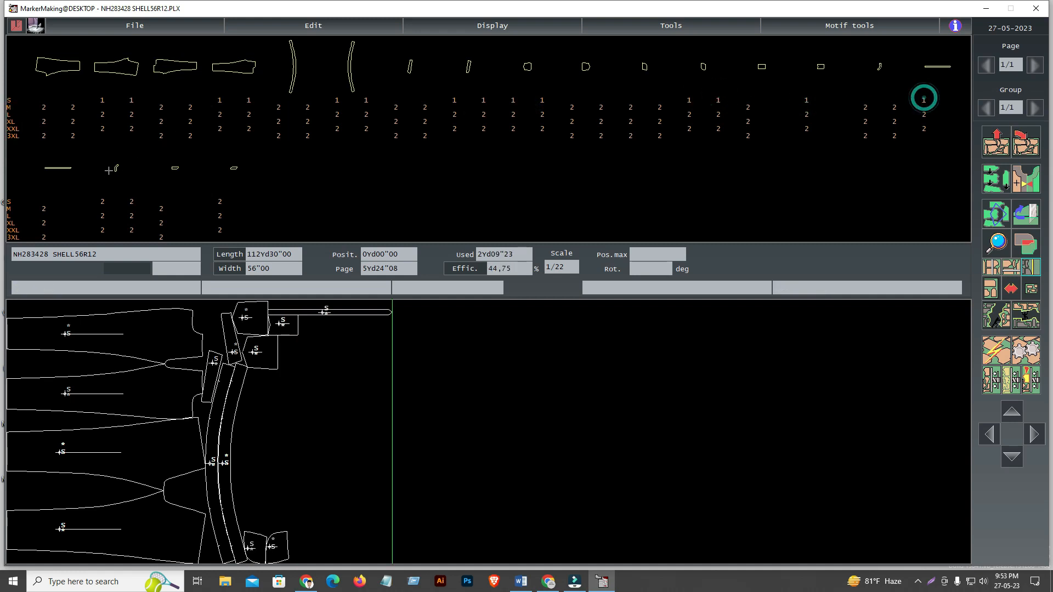
left_click(132, 198)
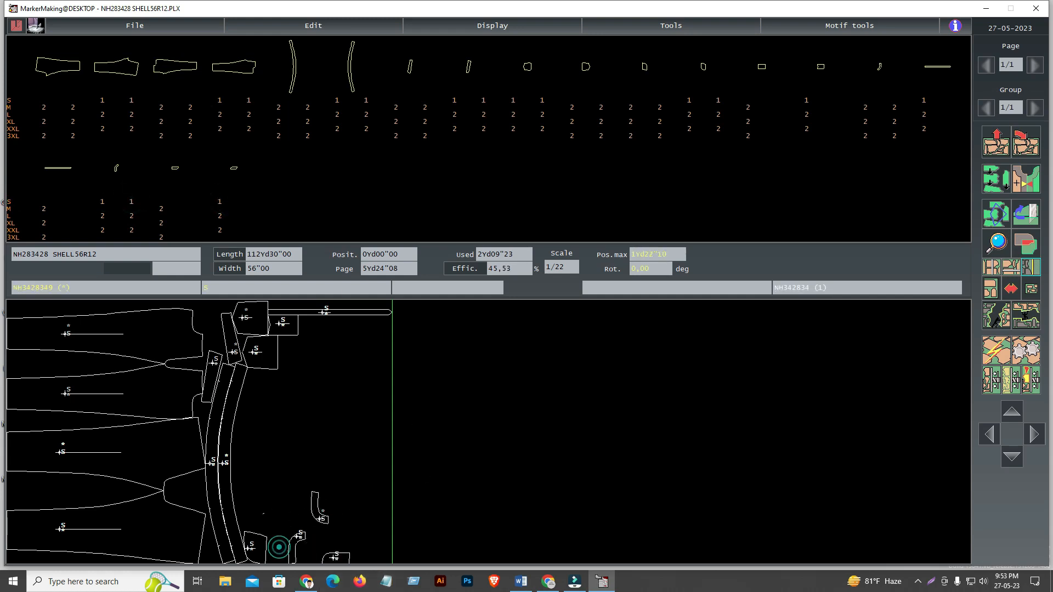
Rearrange the small size S pieces into a column beside the curved waistbands.
left_click(255, 515)
left_click(294, 543)
left_click(271, 463)
left_click(264, 398)
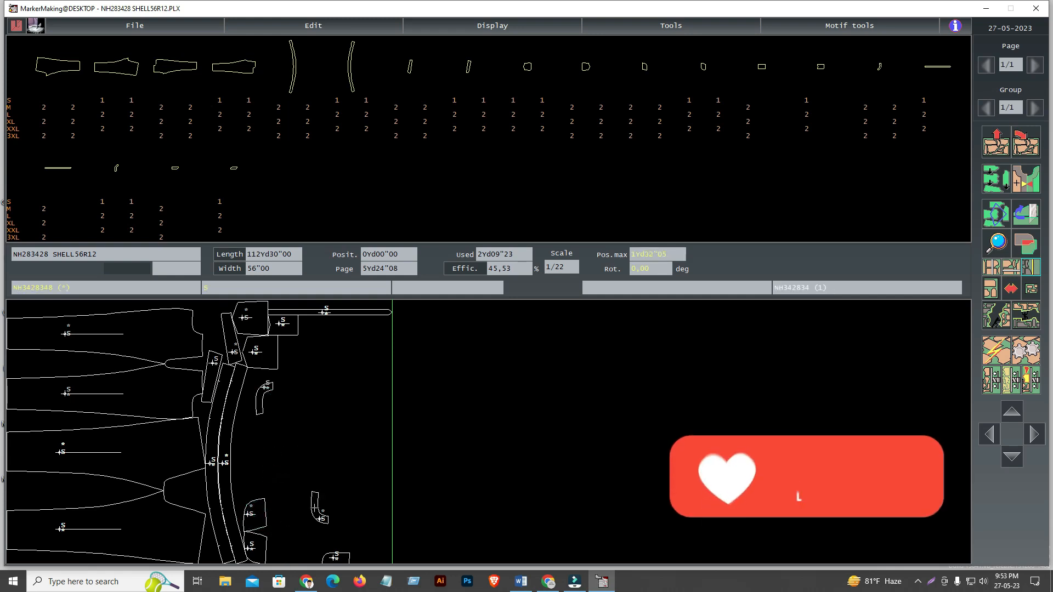
left_click(315, 508)
left_click(254, 426)
left_click(337, 559)
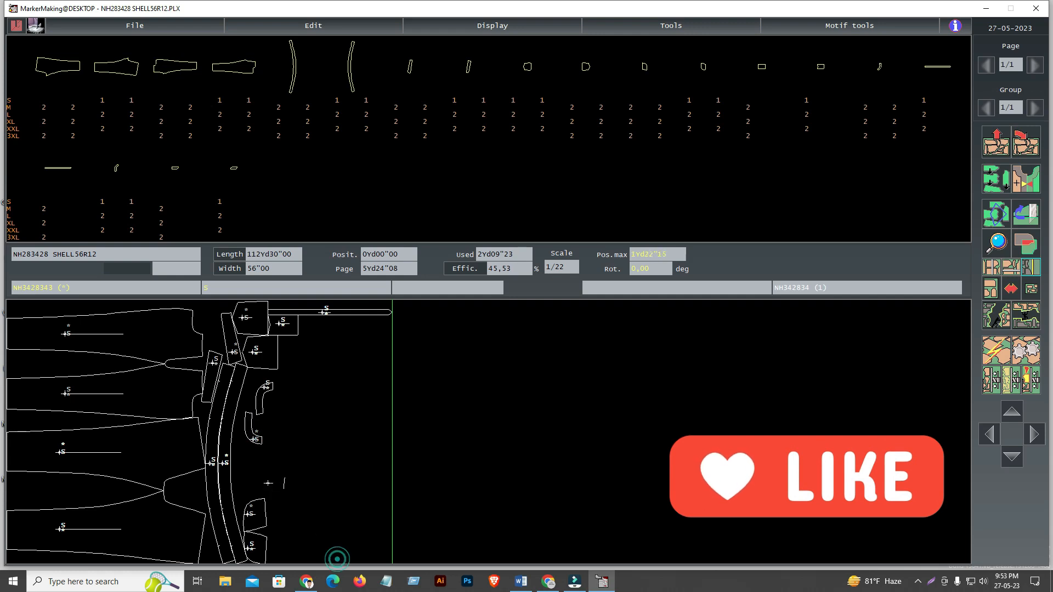
left_click(262, 472)
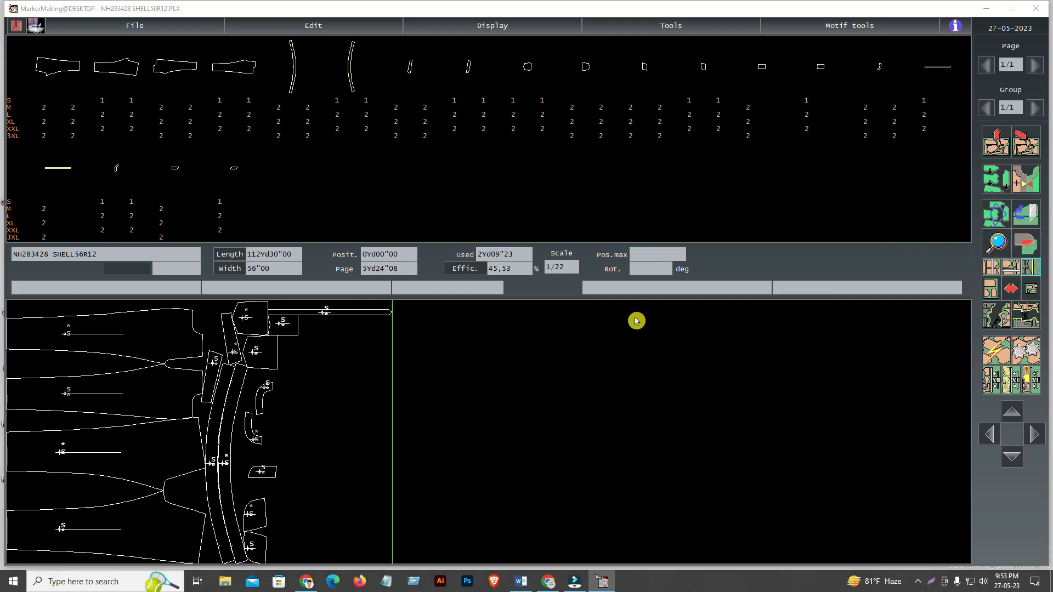
Remove all placed pieces from the marker.
left_click(993, 148)
left_click(634, 319)
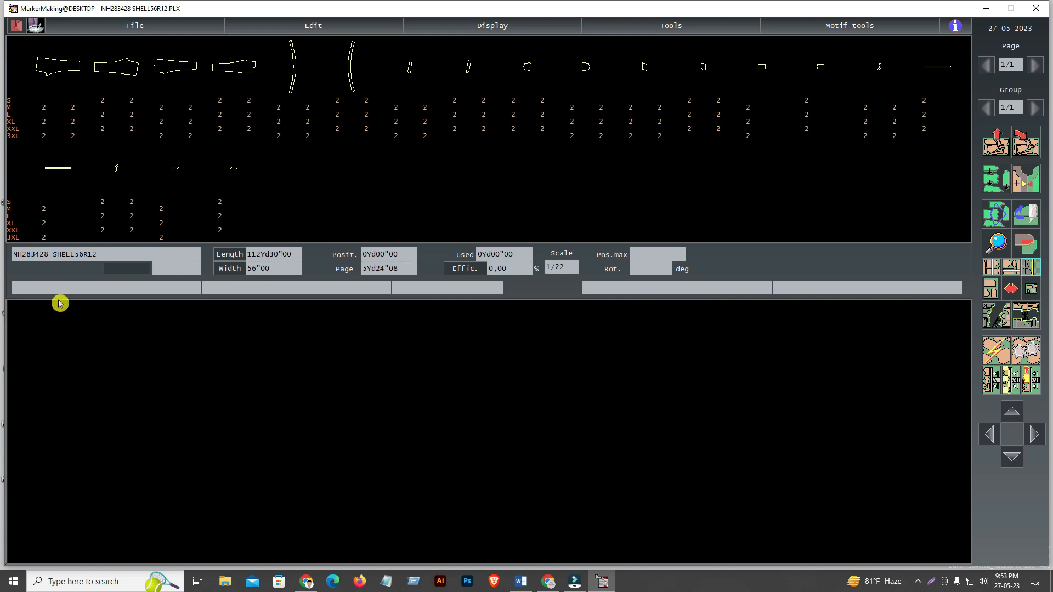
Switch the grouping, motif, rotation, flip and folding constraints to their crossed-out options in the marker generalities and apply them.
double_click(517, 393)
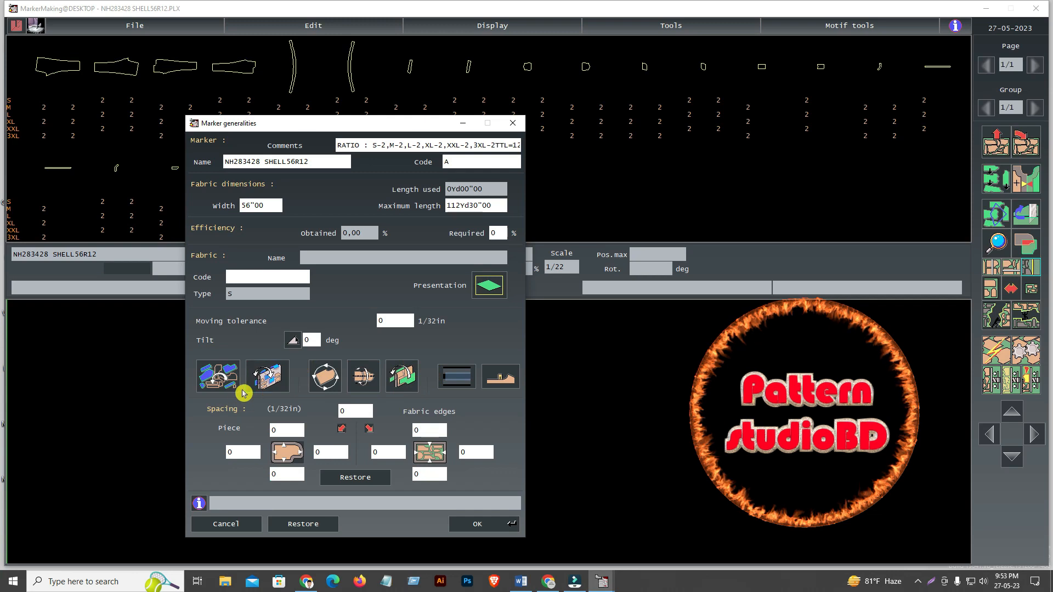
left_click(226, 380)
left_click(272, 381)
left_click(323, 381)
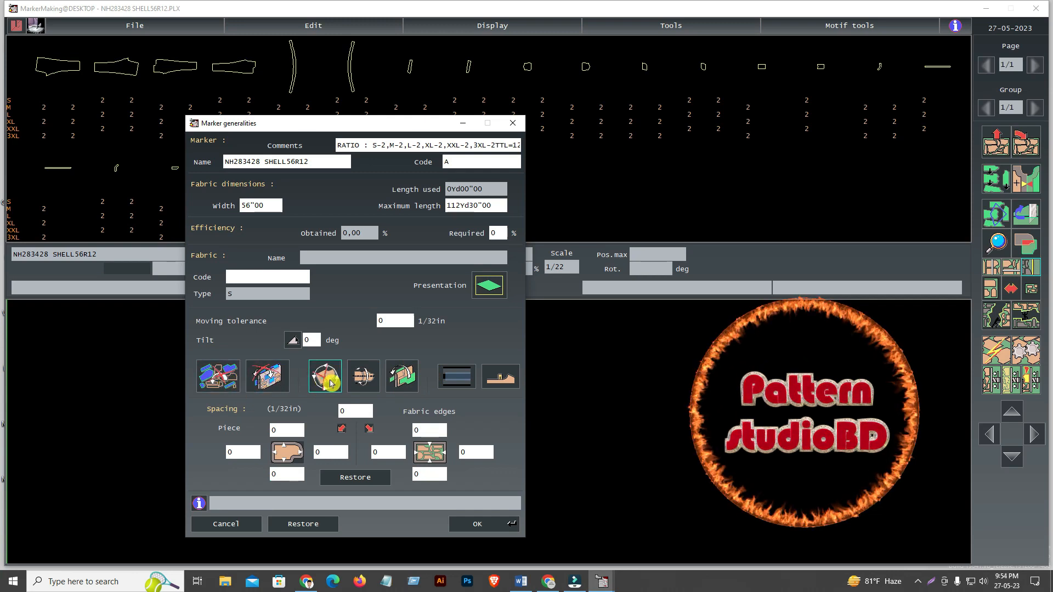
left_click(366, 384)
left_click(408, 381)
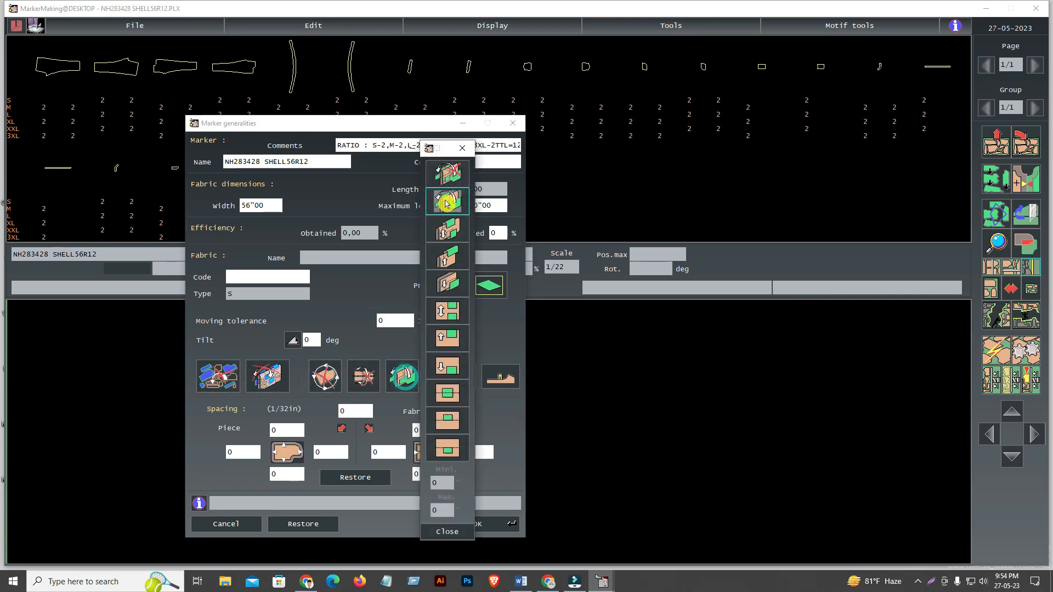
left_click(444, 534)
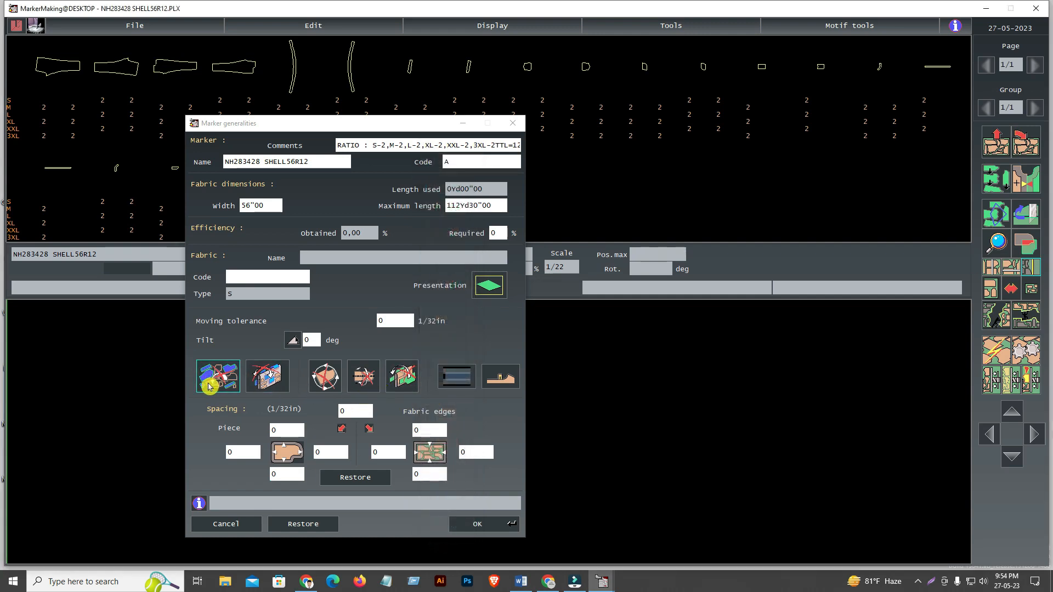
left_click(483, 525)
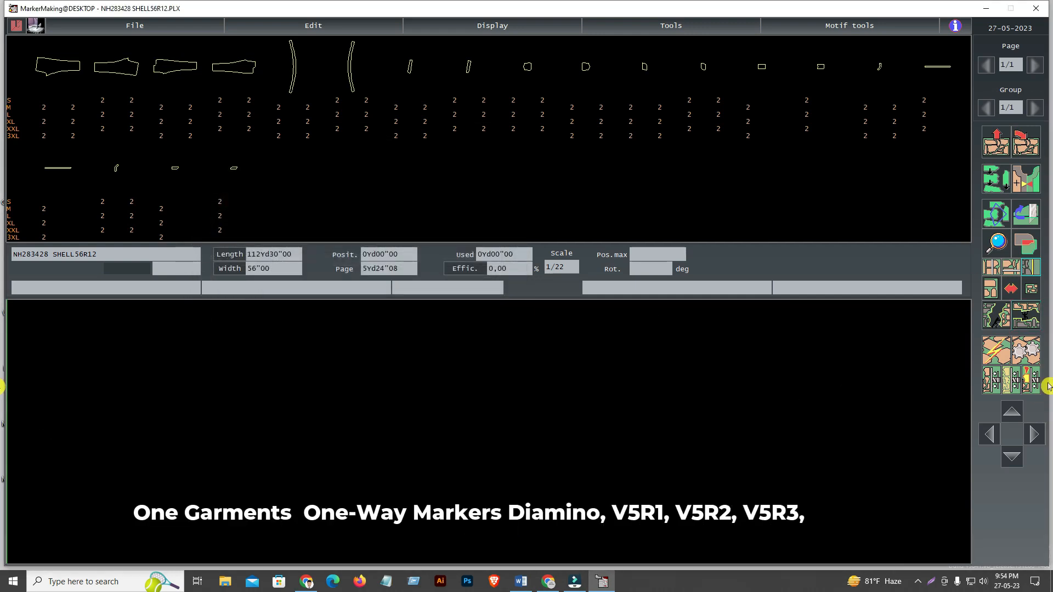
Set the automatic finish stop test to 1 minute and run it to place all pieces on the marker.
right_click(1032, 351)
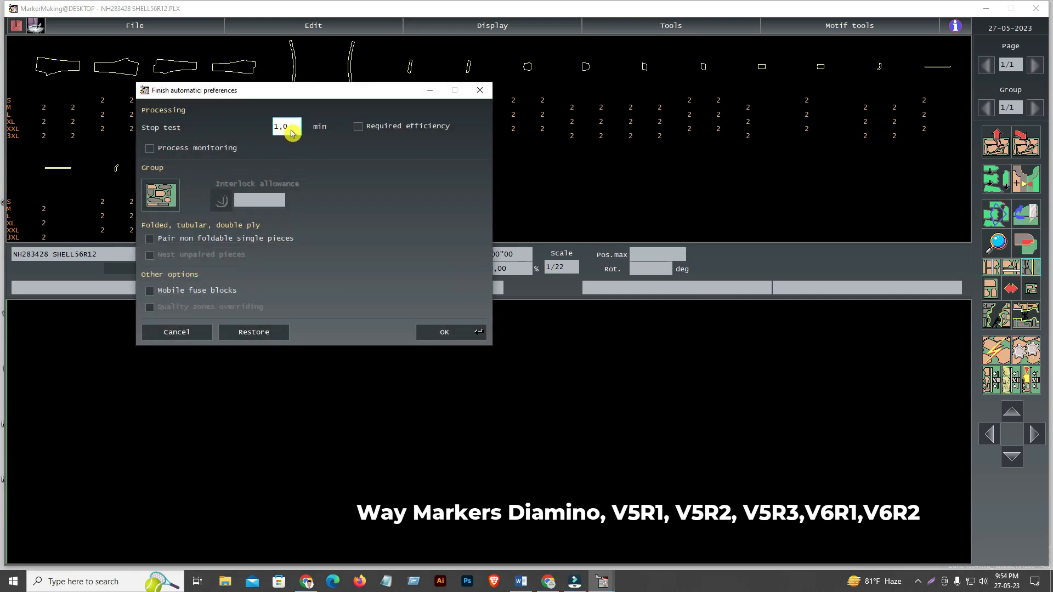
left_click(291, 127)
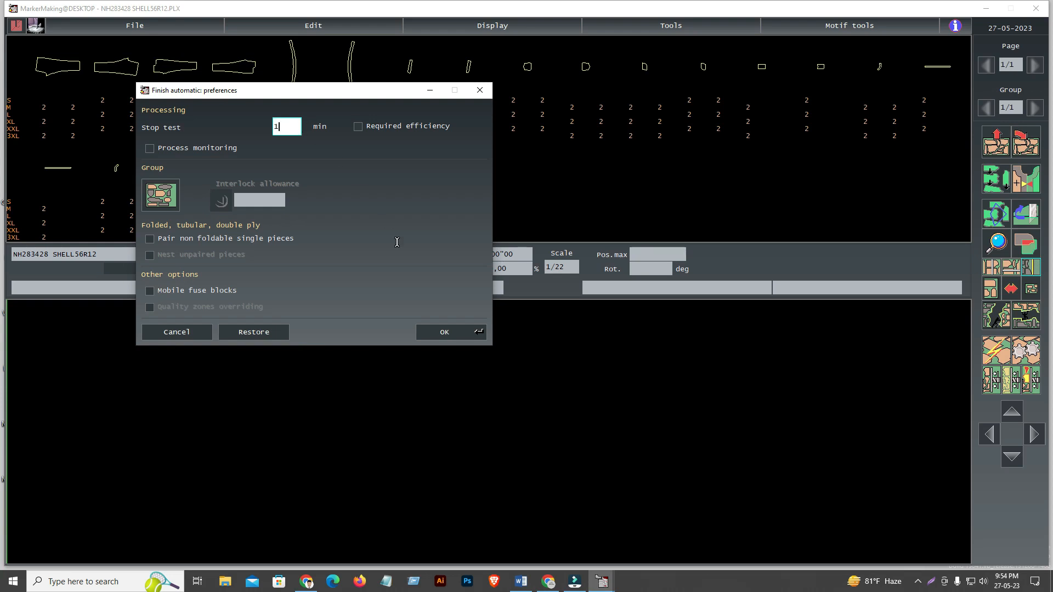
left_click(458, 334)
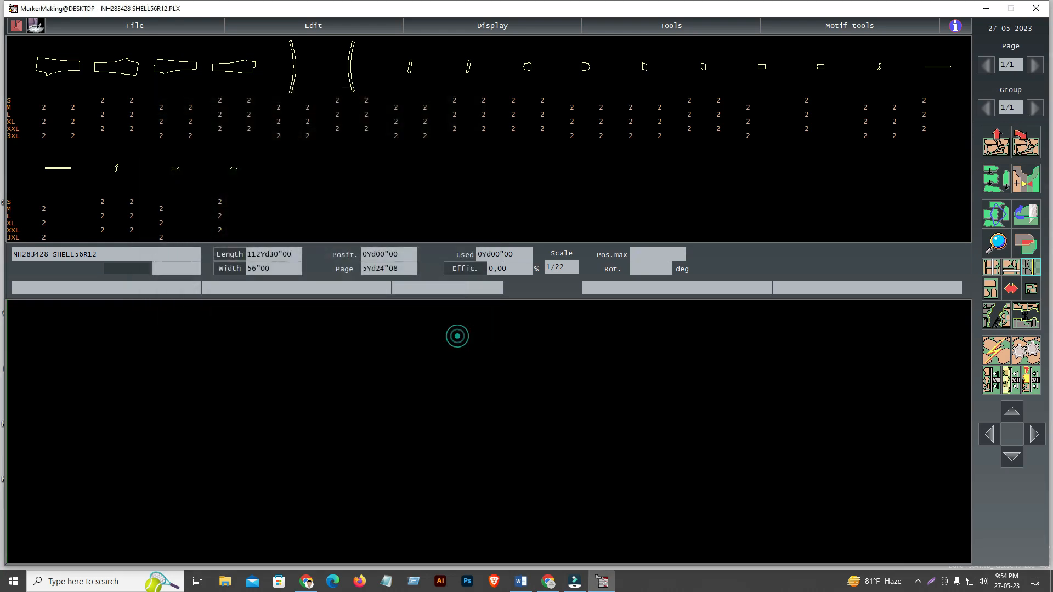
left_click(1033, 355)
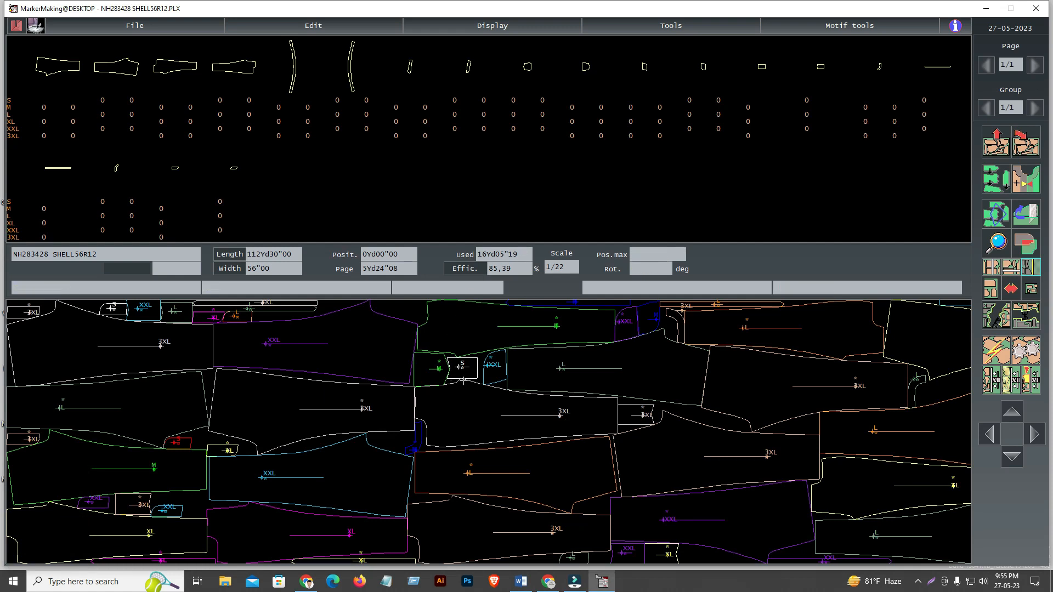
Examine the piece placement and size directions along the full marker length, from start to end and back.
scroll(464, 380, "down", 5)
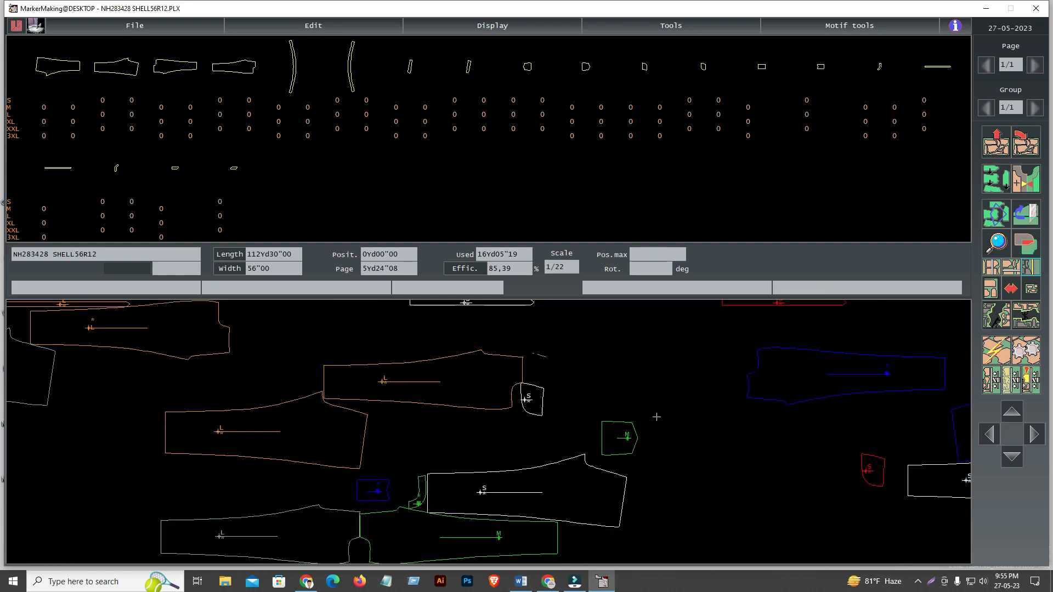
scroll(656, 417, "down", 4)
scroll(657, 417, "up", 1)
scroll(657, 417, "up", 3)
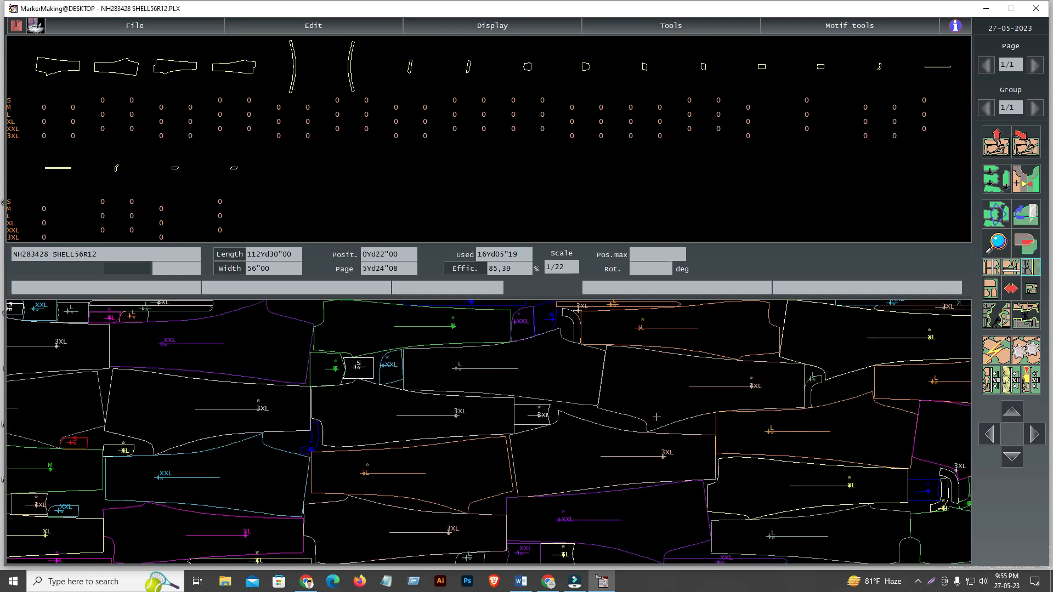
scroll(656, 417, "up", 1)
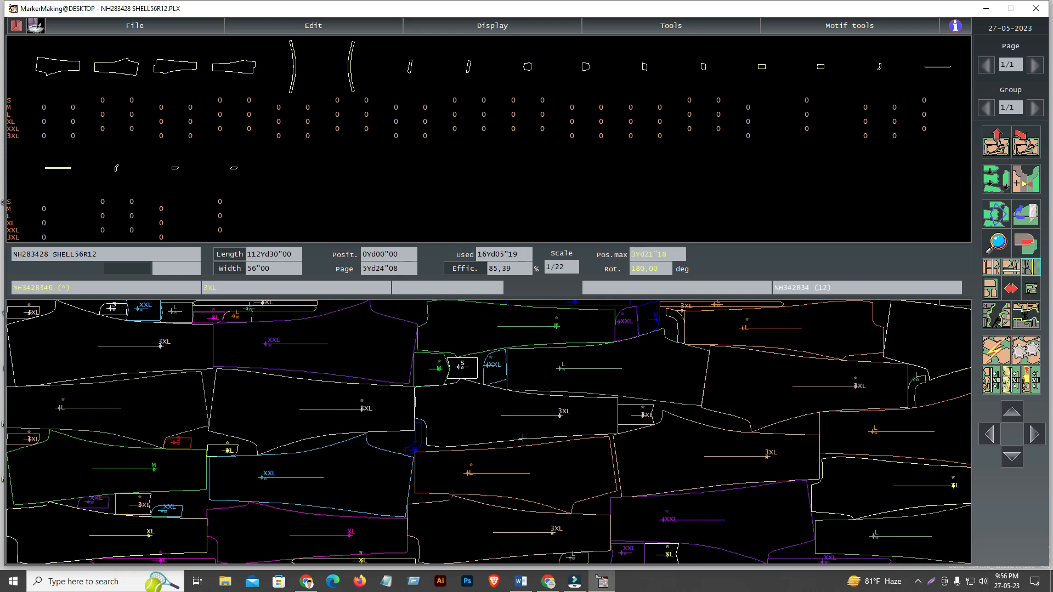
key("Right")
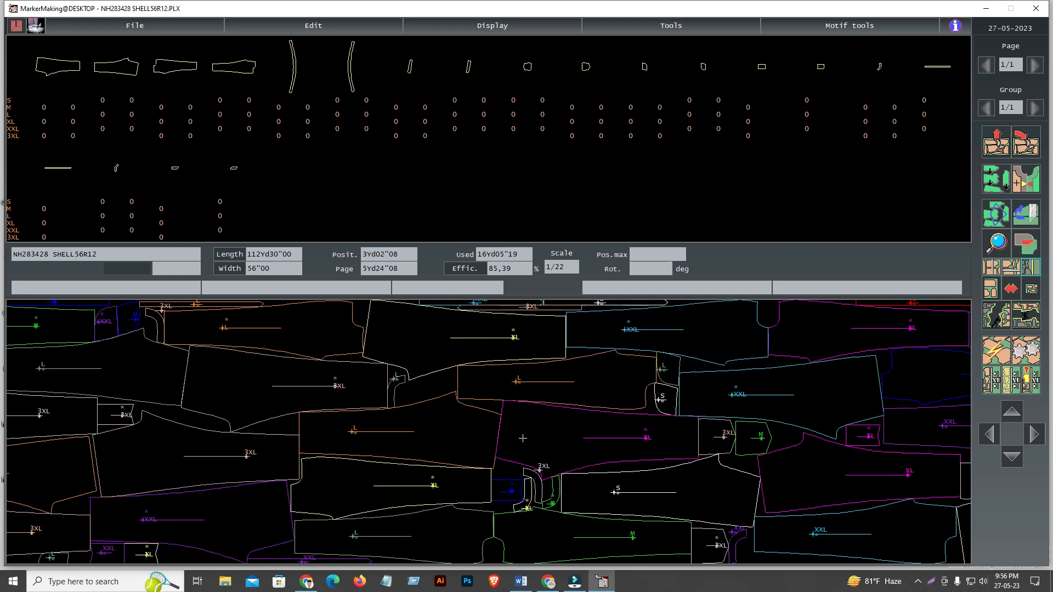
key("Right")
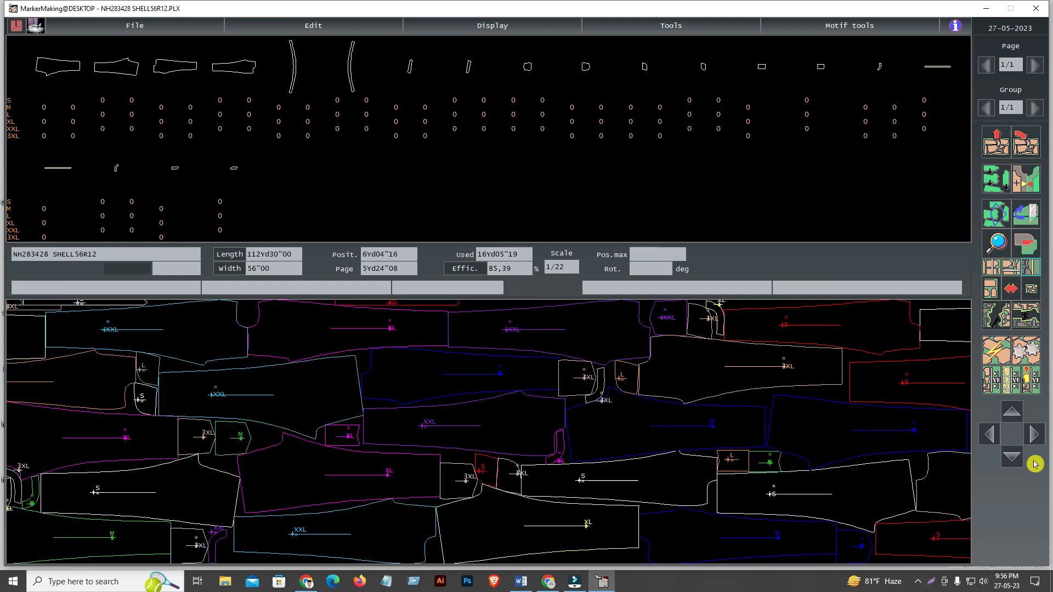
left_click(1035, 435)
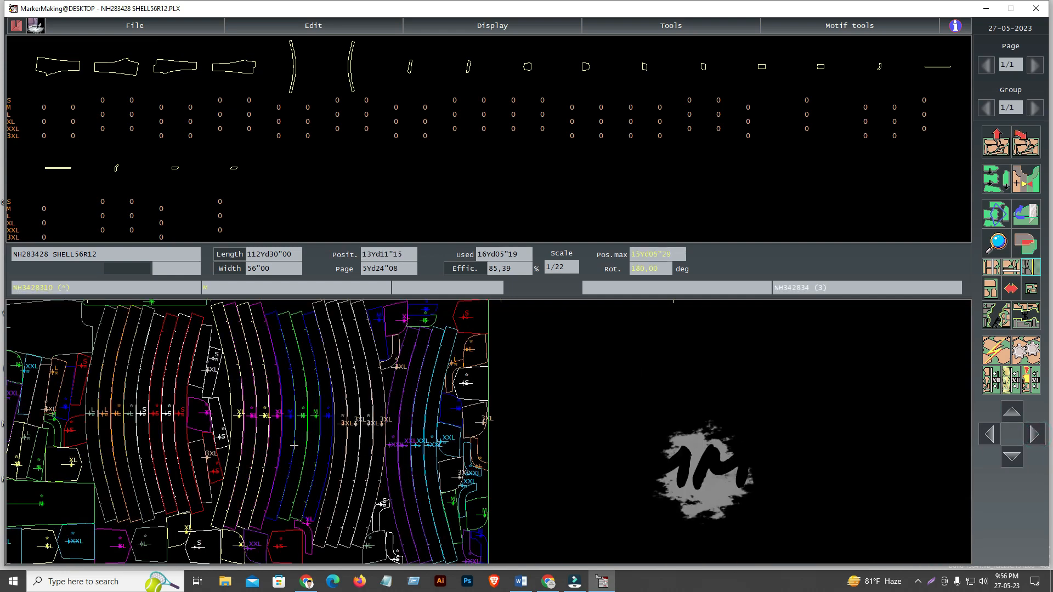
left_click(989, 435)
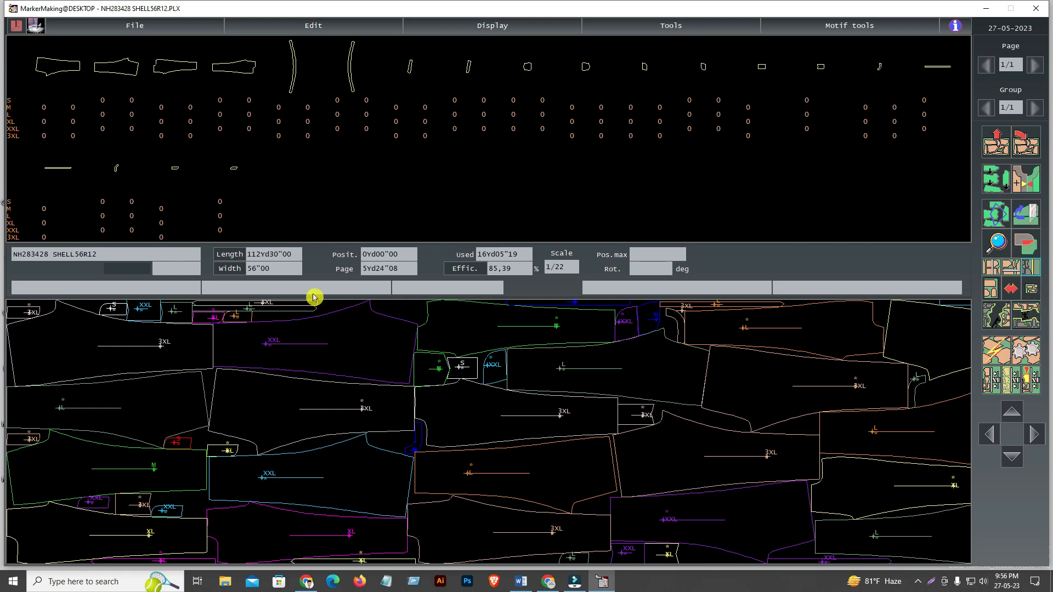
Fit the entire marker into the working area for inspection and restore the full-width view at 1/22 scale.
left_click(1031, 289)
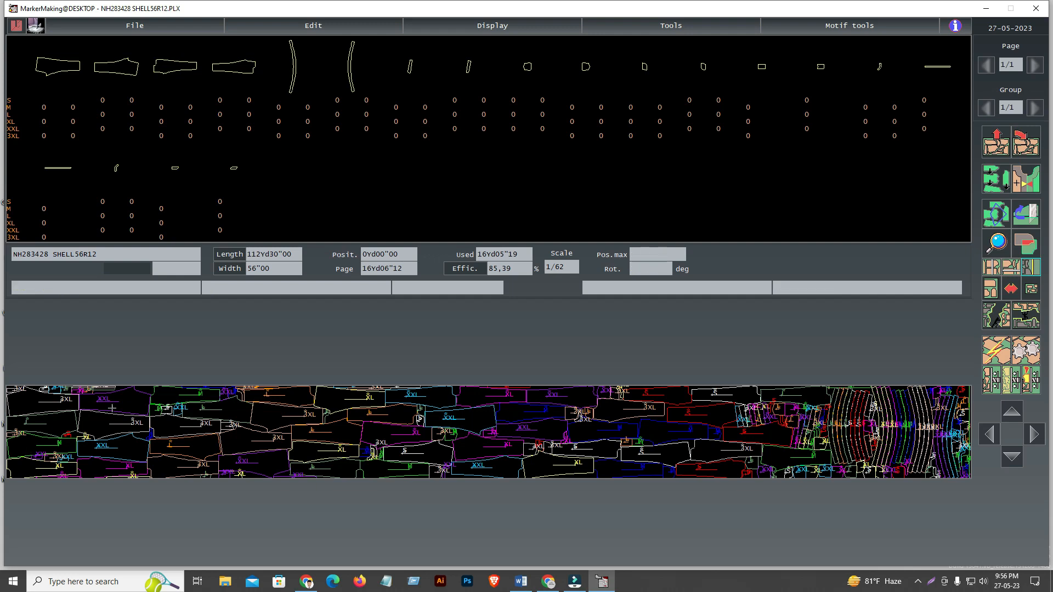
left_click(129, 484)
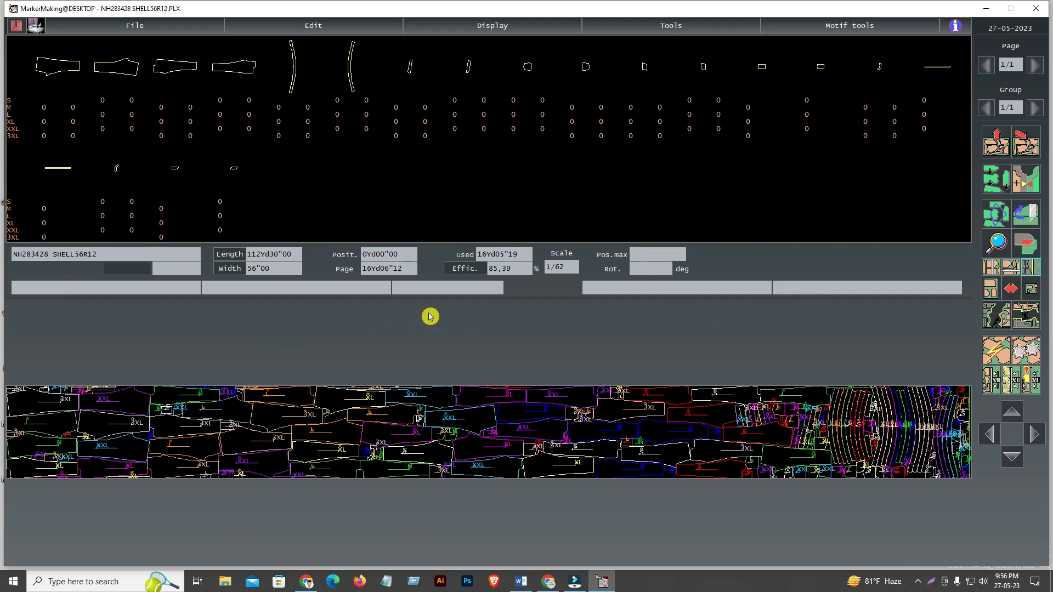
left_click(995, 290)
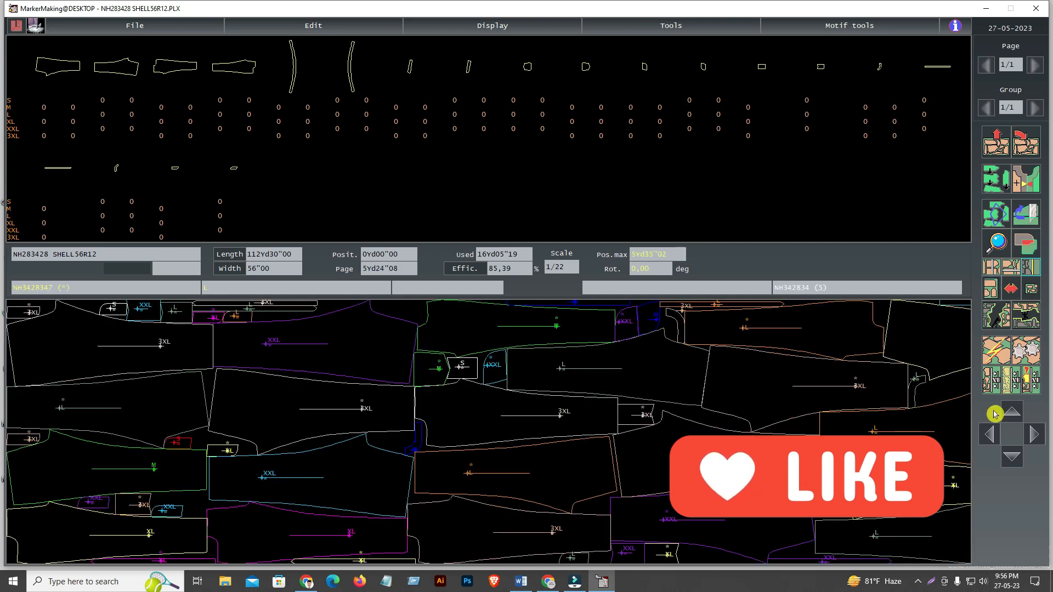
Zoom in on the first section of the marker, inspect the reduced marker view over it and close that view.
left_click(1000, 243)
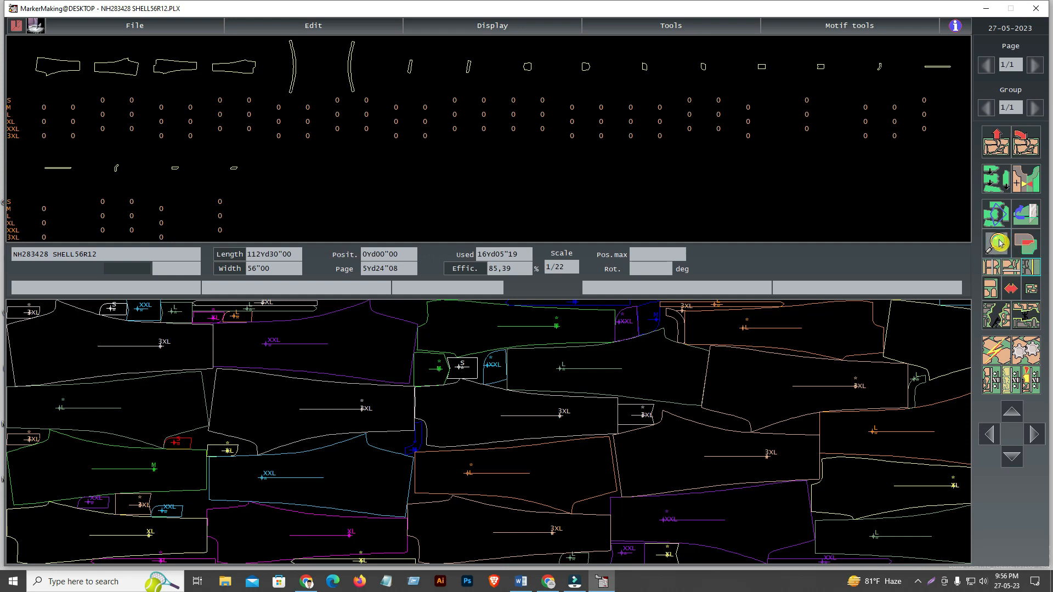
mouse_move(19, 313)
left_mouse_down()
mouse_move(549, 457)
mouse_move(966, 554)
left_mouse_up()
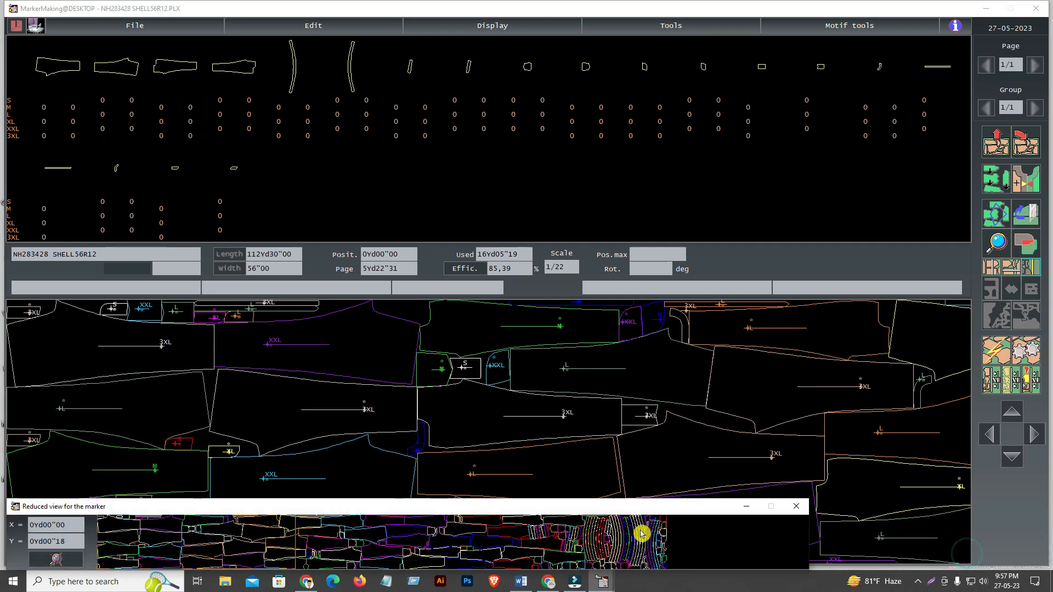
mouse_move(624, 504)
left_mouse_down()
mouse_move(653, 442)
mouse_move(581, 328)
left_mouse_up()
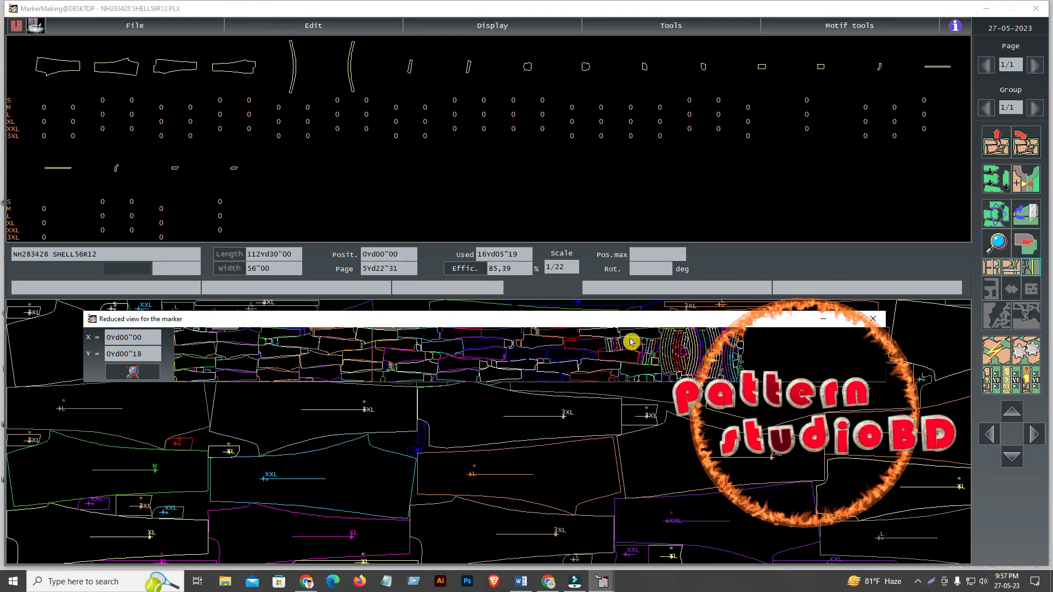
left_click(876, 322)
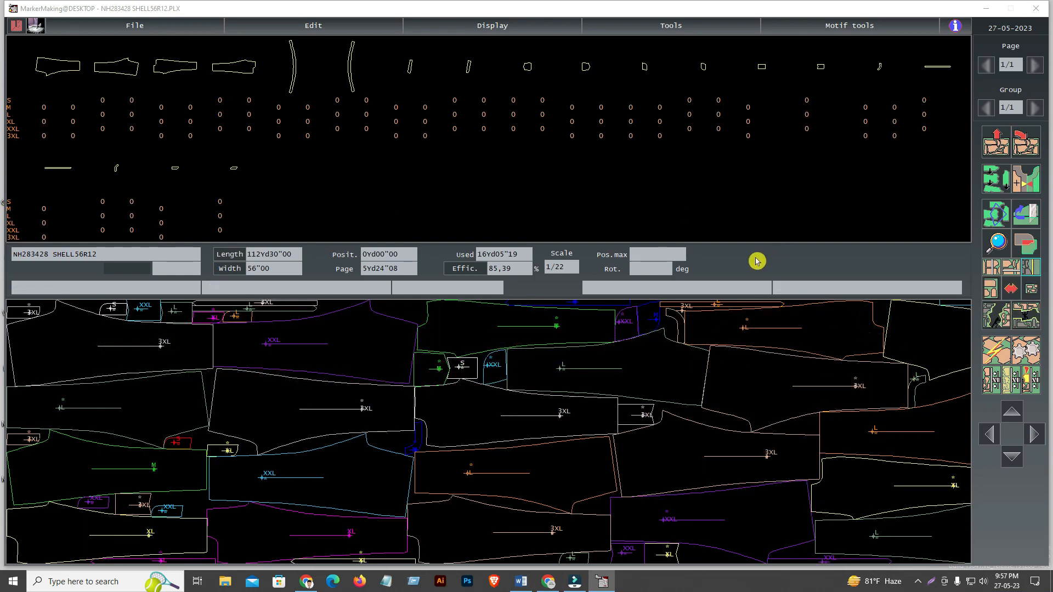